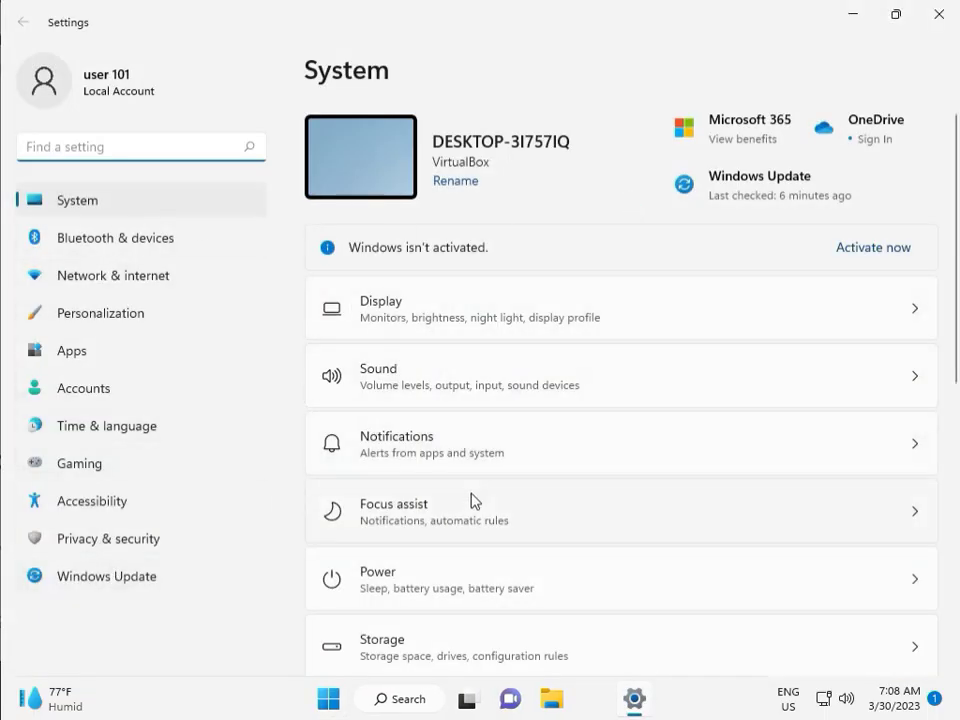
# Step: Run the Windows Update troubleshooter from the system's other troubleshooters, and close it and Settings when it completes
pyautogui.scroll(-3, 473, 500)
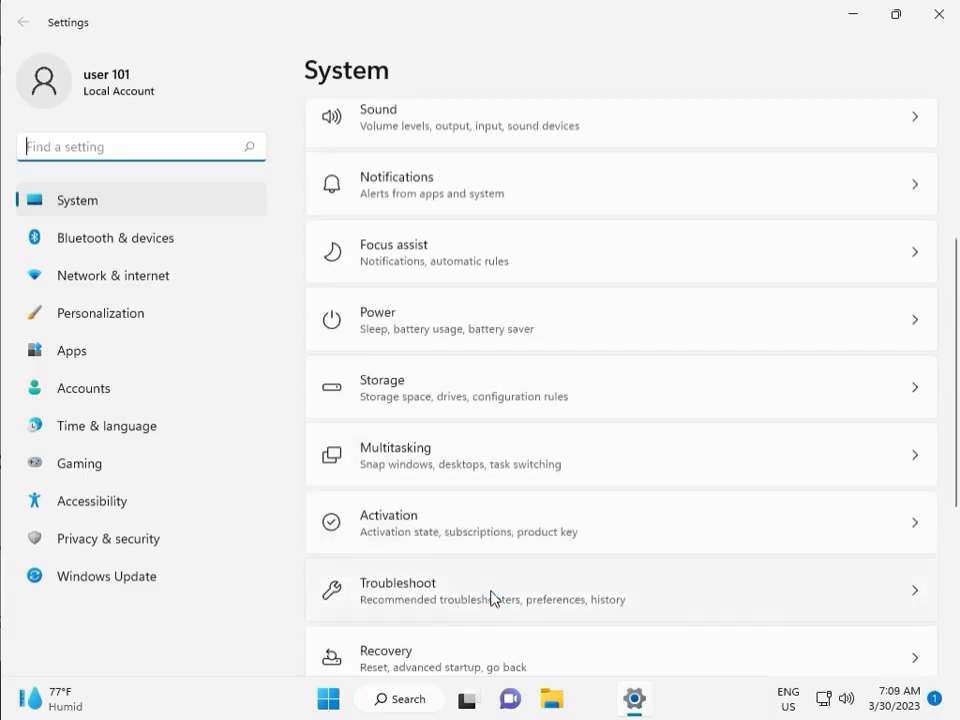
pyautogui.click(491, 598)
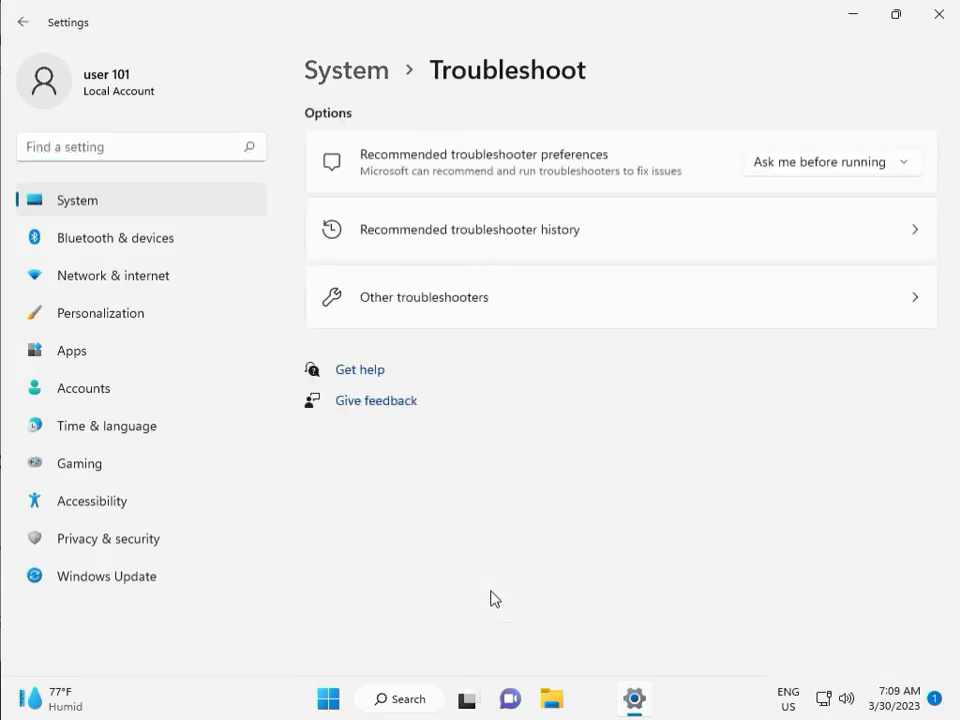
pyautogui.click(415, 304)
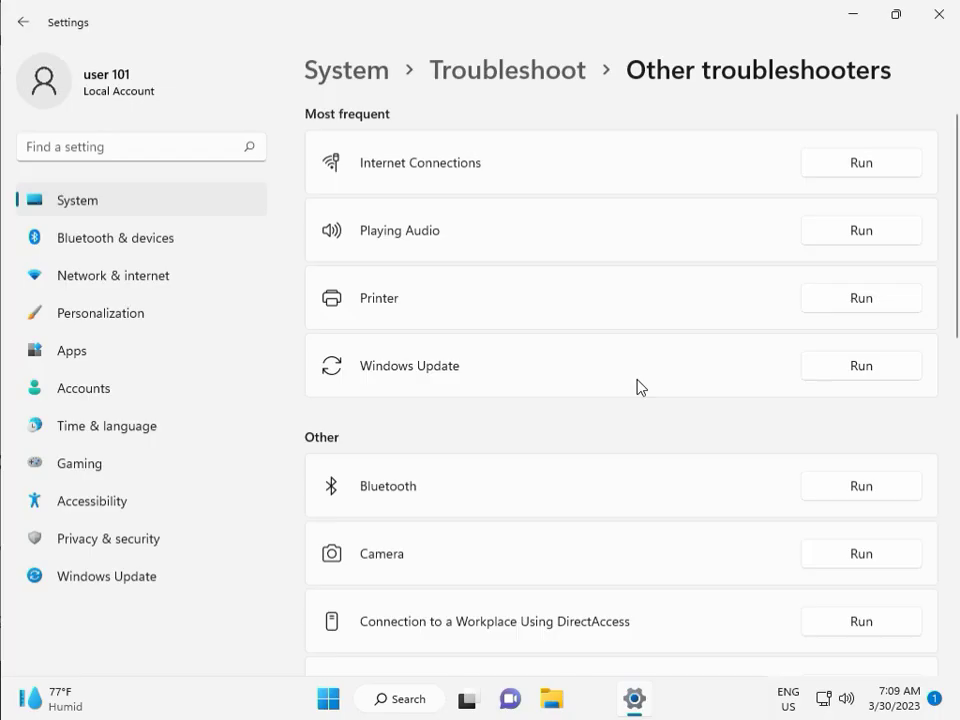
pyautogui.click(855, 368)
pyautogui.moveTo(452, 158); pyautogui.dragTo(325, 114)
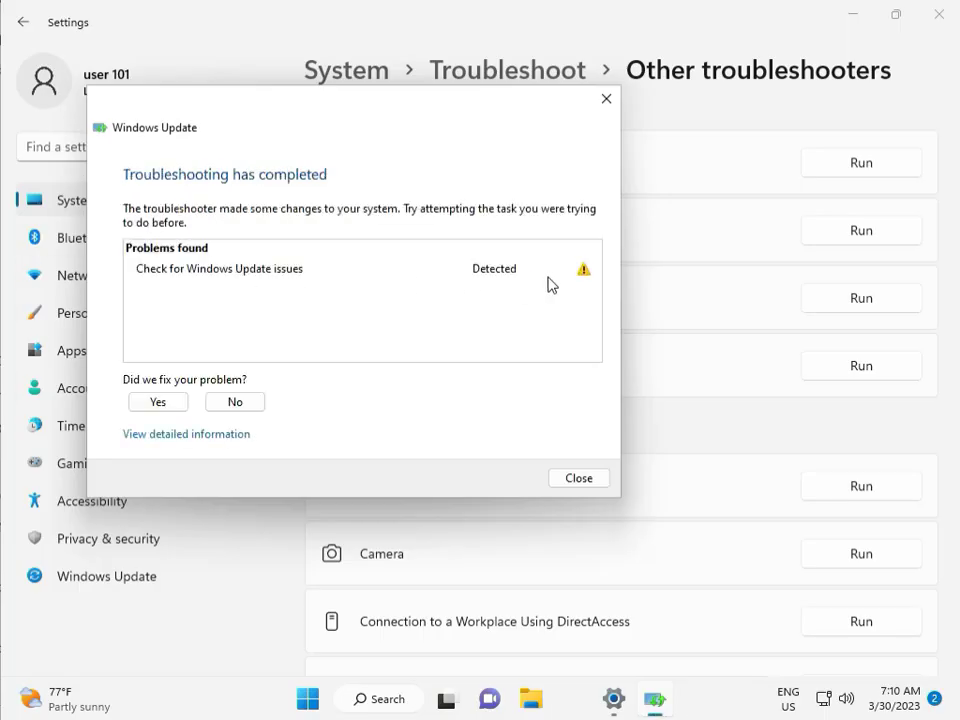
pyautogui.click(580, 480)
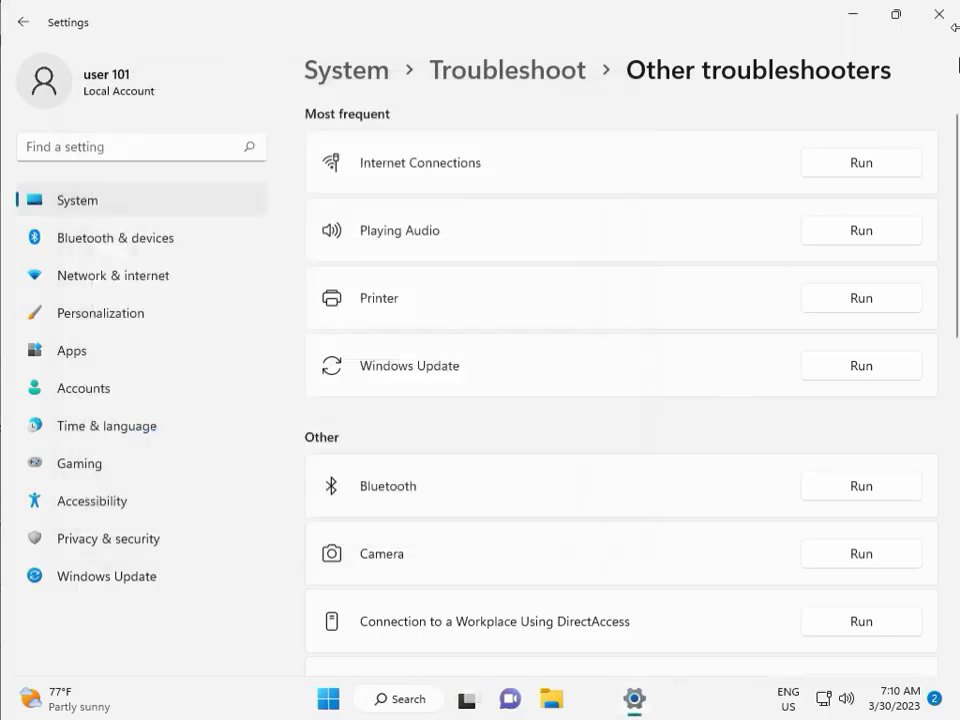
pyautogui.click(945, 24)
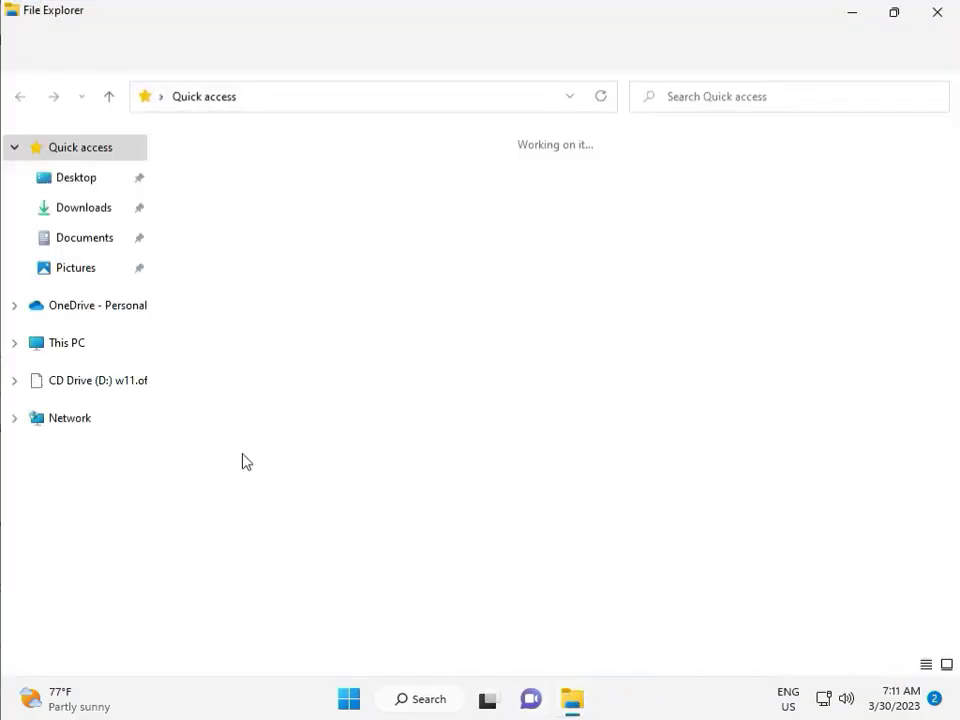
# Step: In File Explorer, open the SoftwareDistribution folder inside the Windows folder on Local Disk (C:)
pyautogui.click(103, 354)
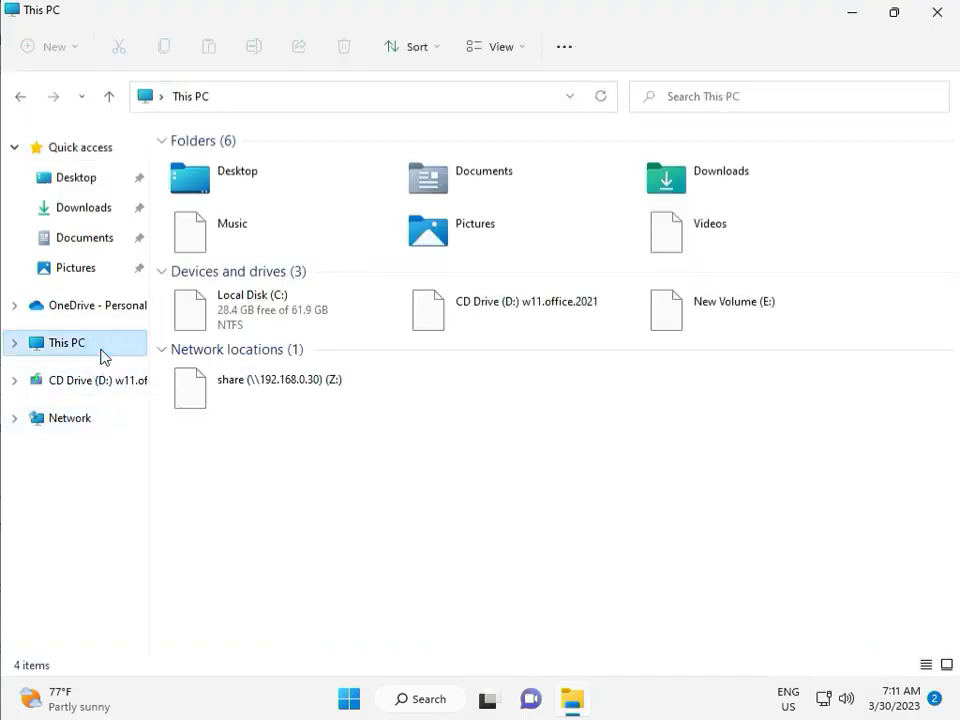
pyautogui.doubleClick(303, 319)
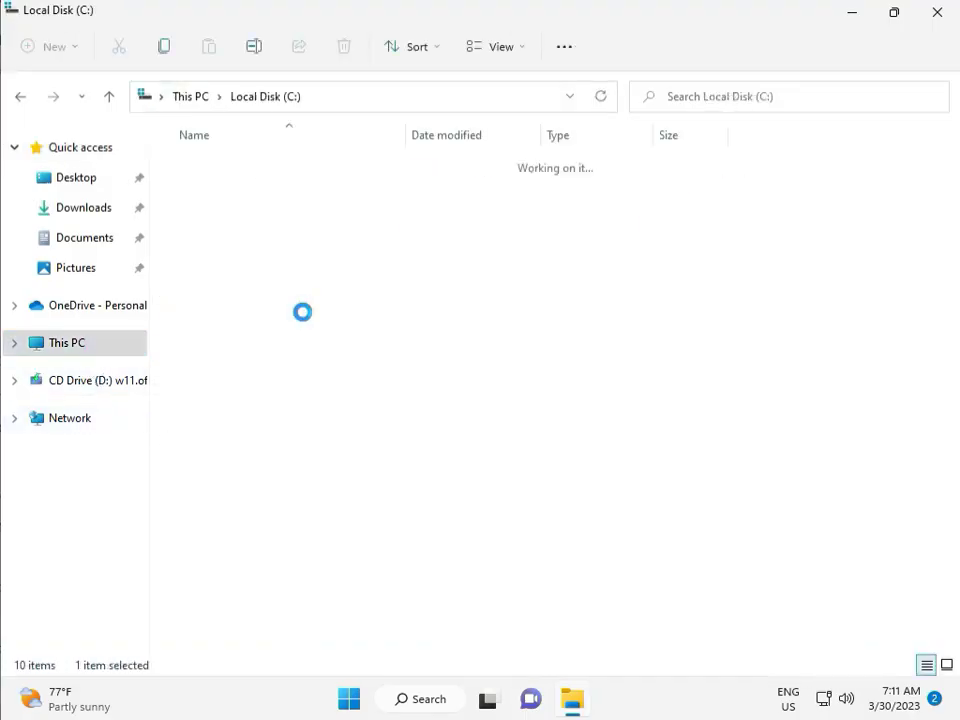
pyautogui.click(249, 516)
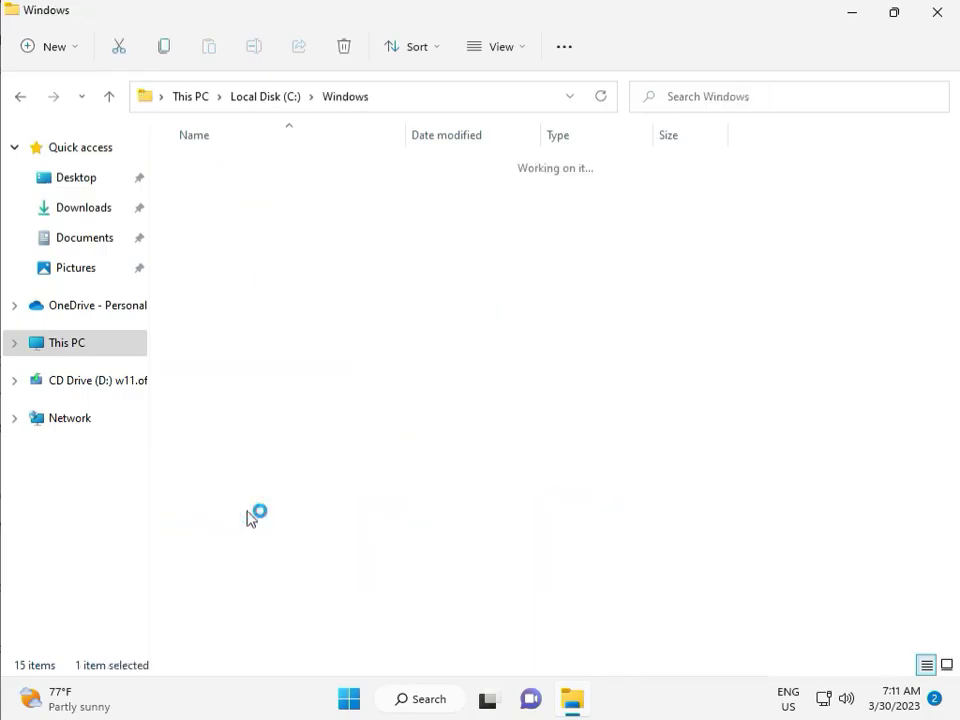
pyautogui.scroll(-11, 349, 572)
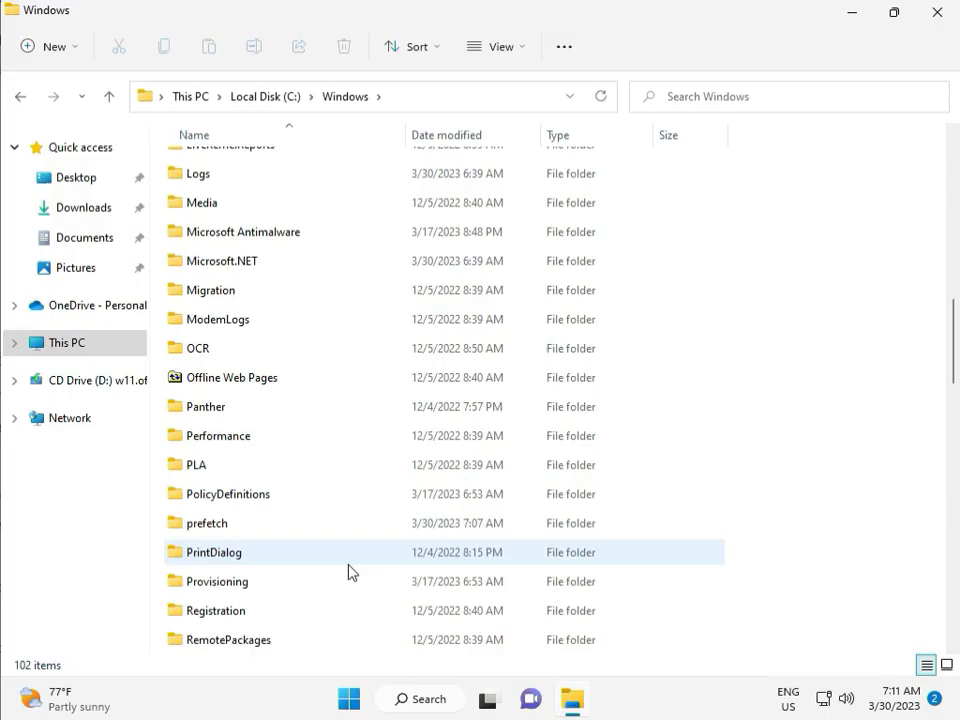
pyautogui.scroll(-4, 349, 572)
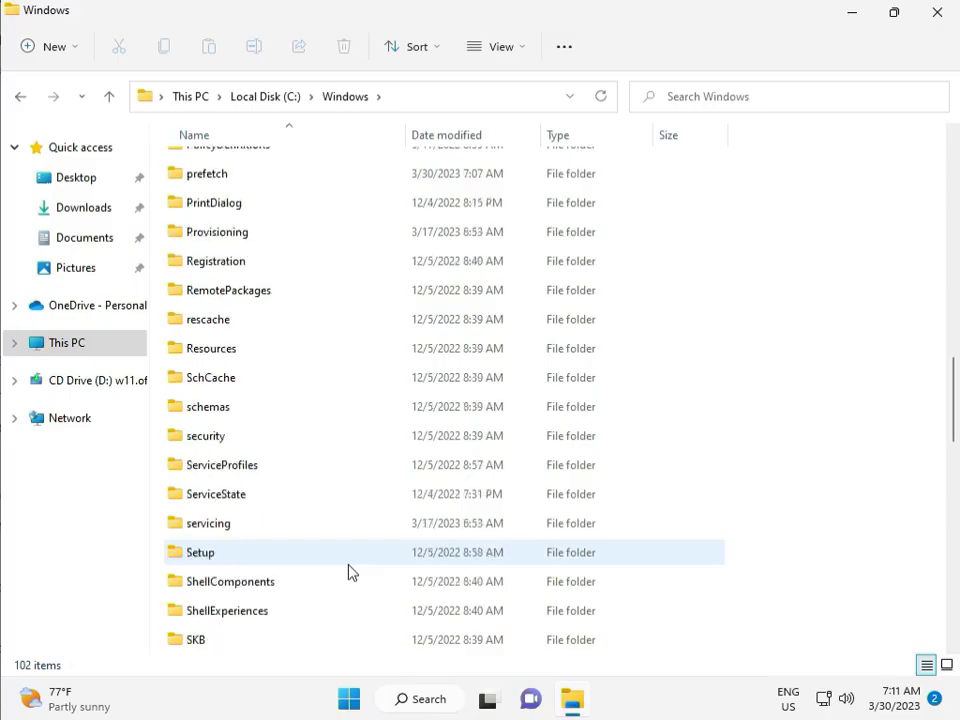
pyautogui.scroll(-2, 341, 566)
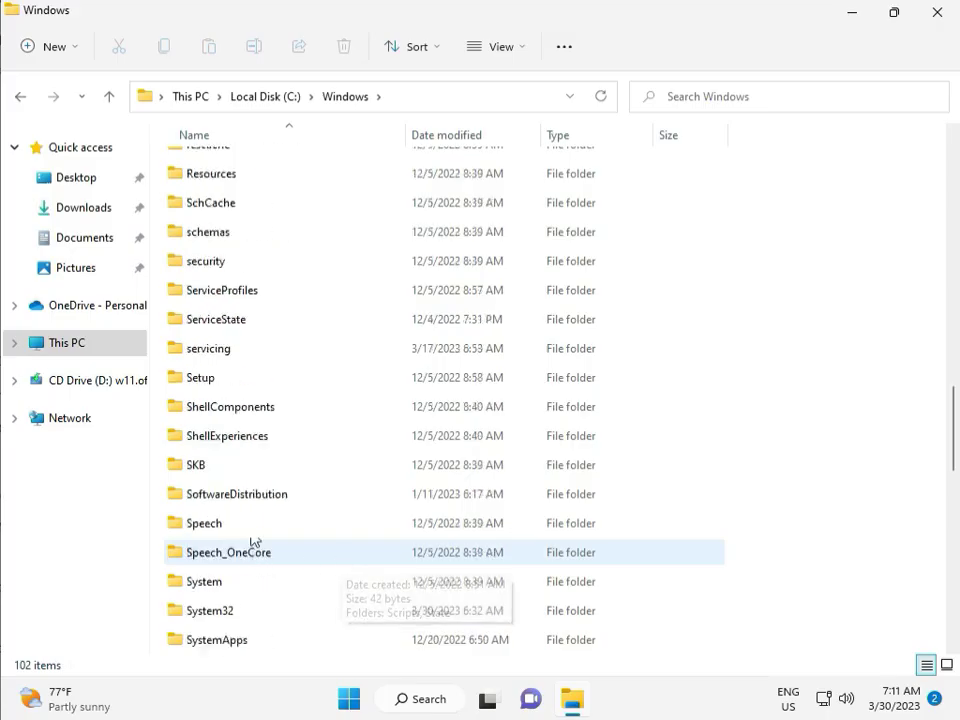
pyautogui.click(221, 495)
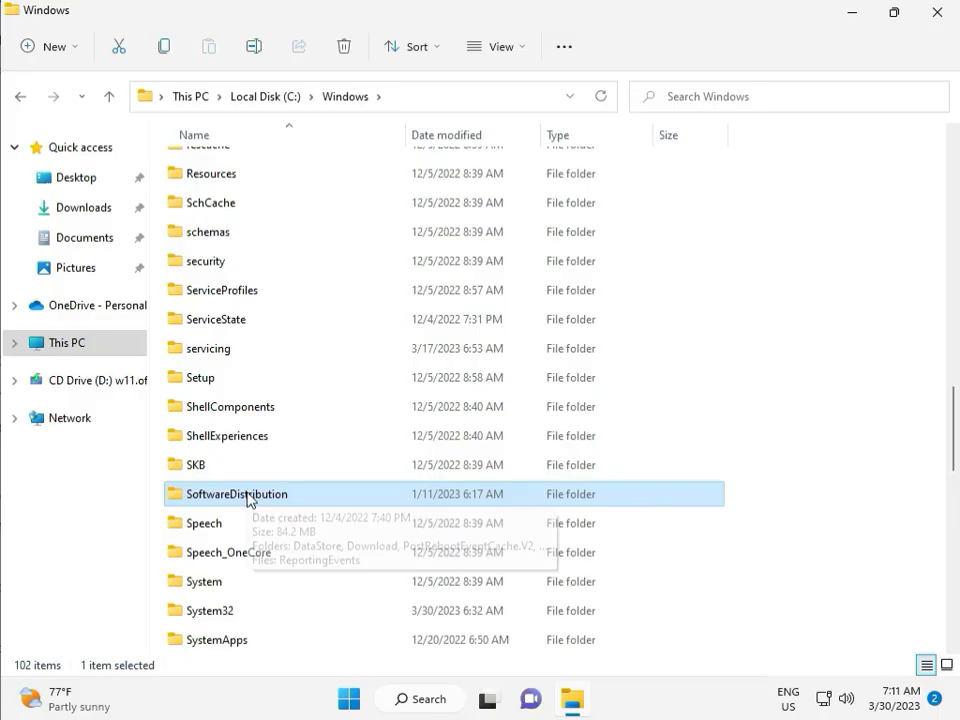
pyautogui.doubleClick(248, 496)
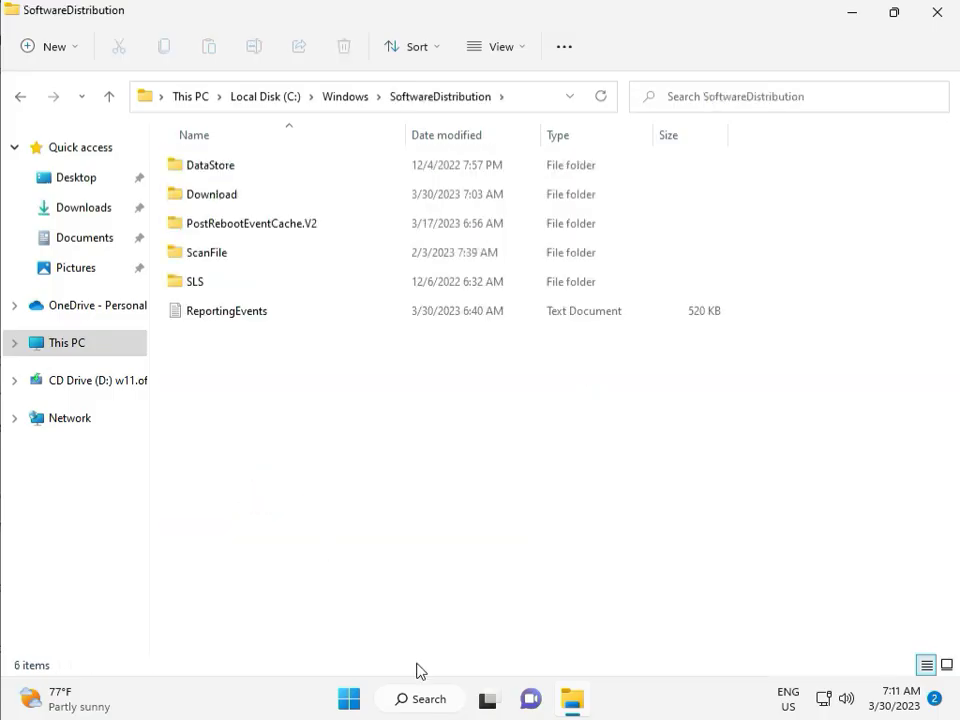
# Step: Delete all files and folders inside the Download folder of SoftwareDistribution and close File Explorer
pyautogui.moveTo(497, 716)
pyautogui.doubleClick(245, 203)
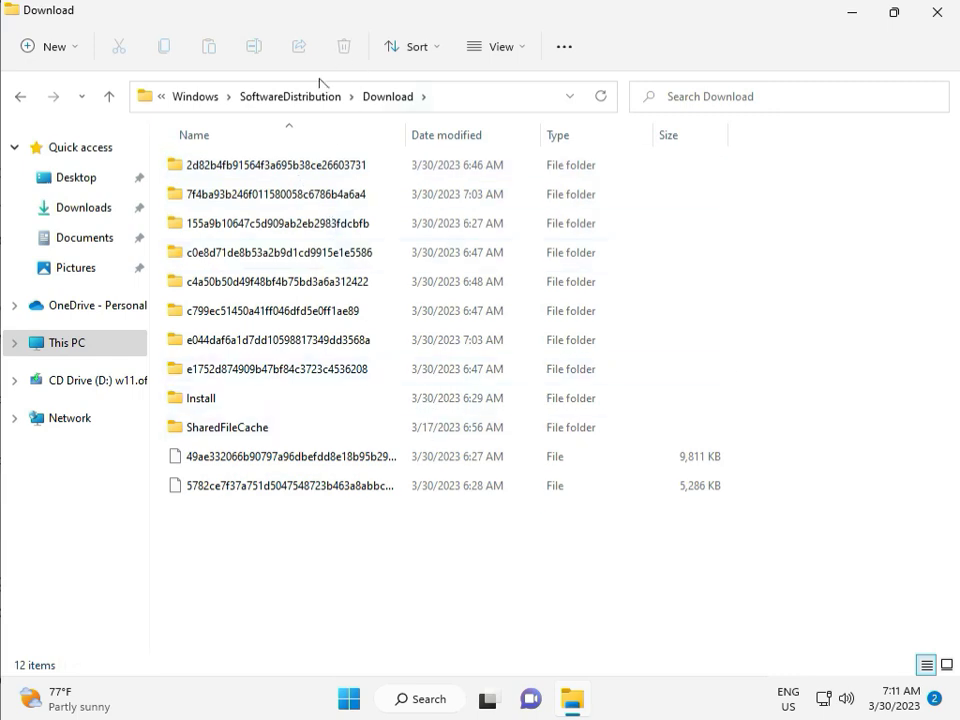
pyautogui.moveTo(274, 551); pyautogui.dragTo(285, 172)
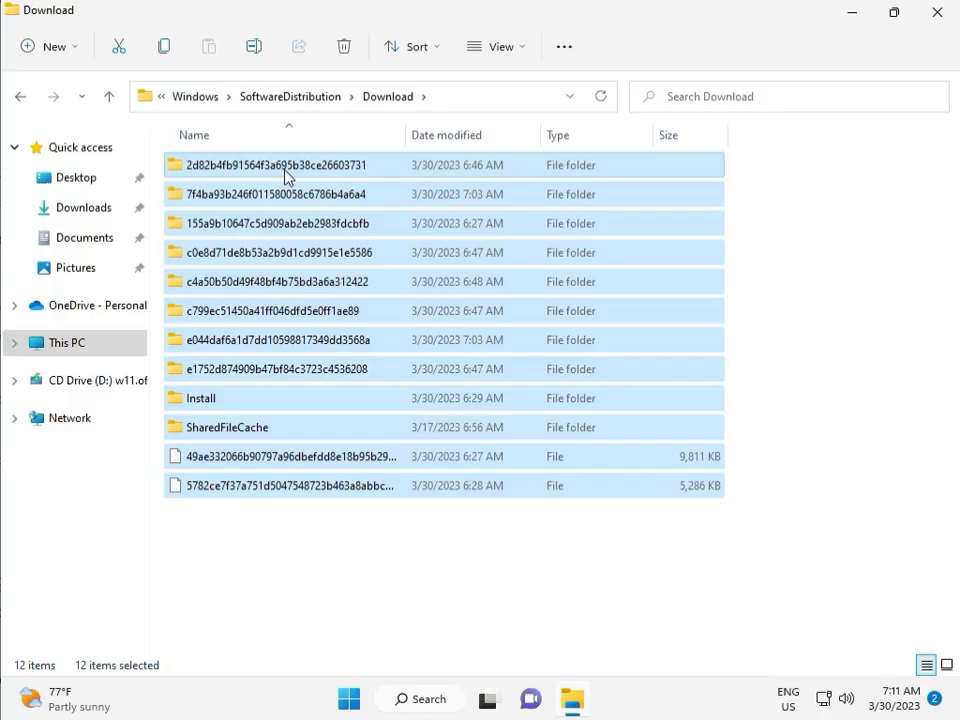
pyautogui.press('Delete')
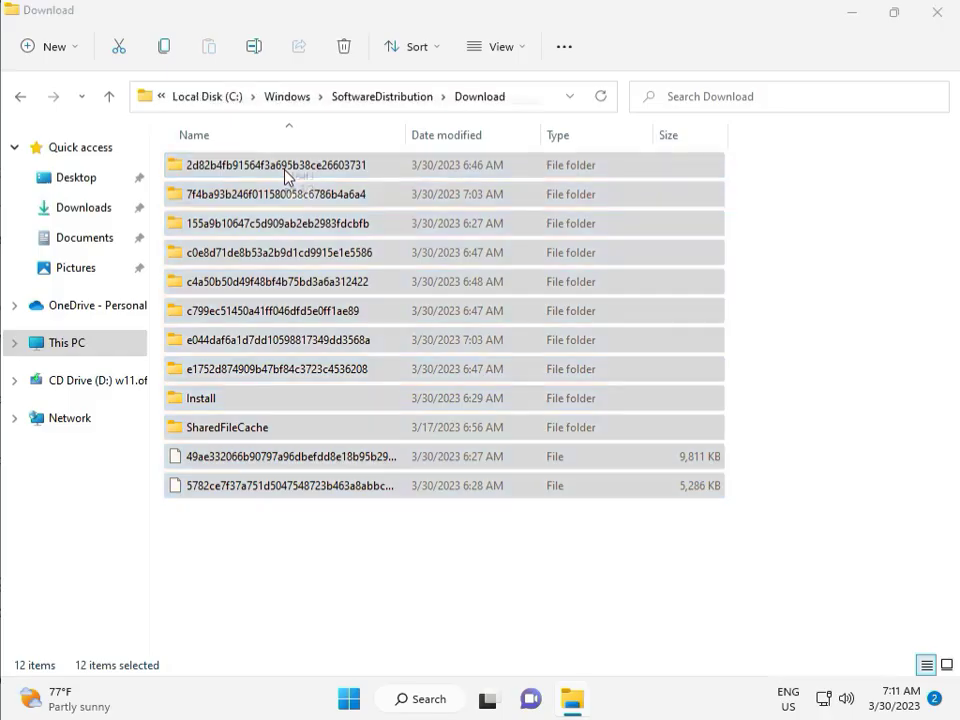
pyautogui.click(285, 255)
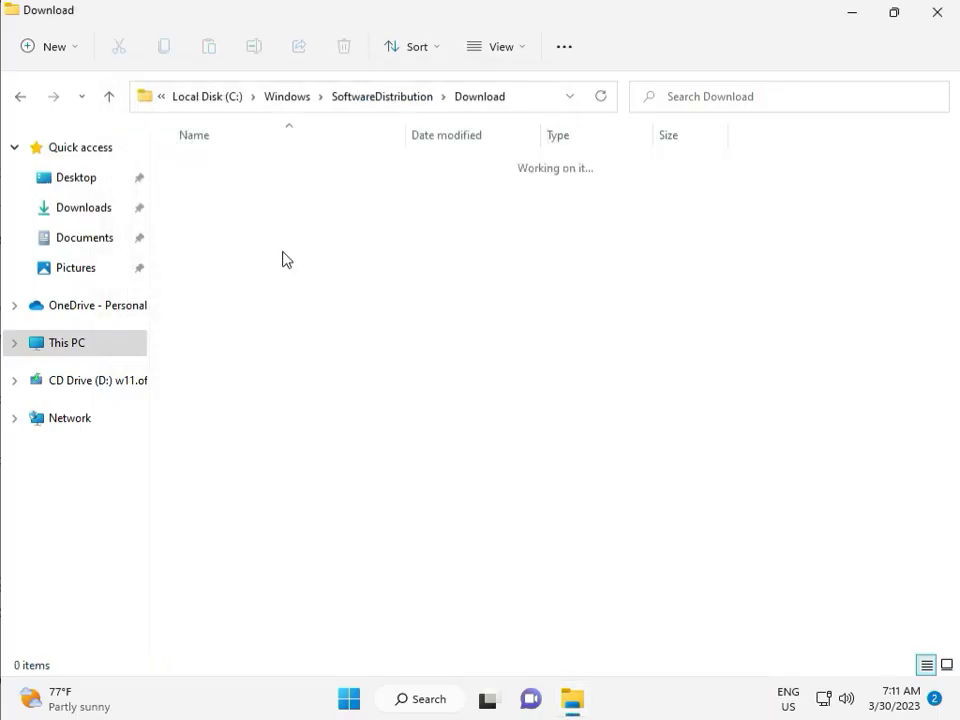
pyautogui.click(384, 96)
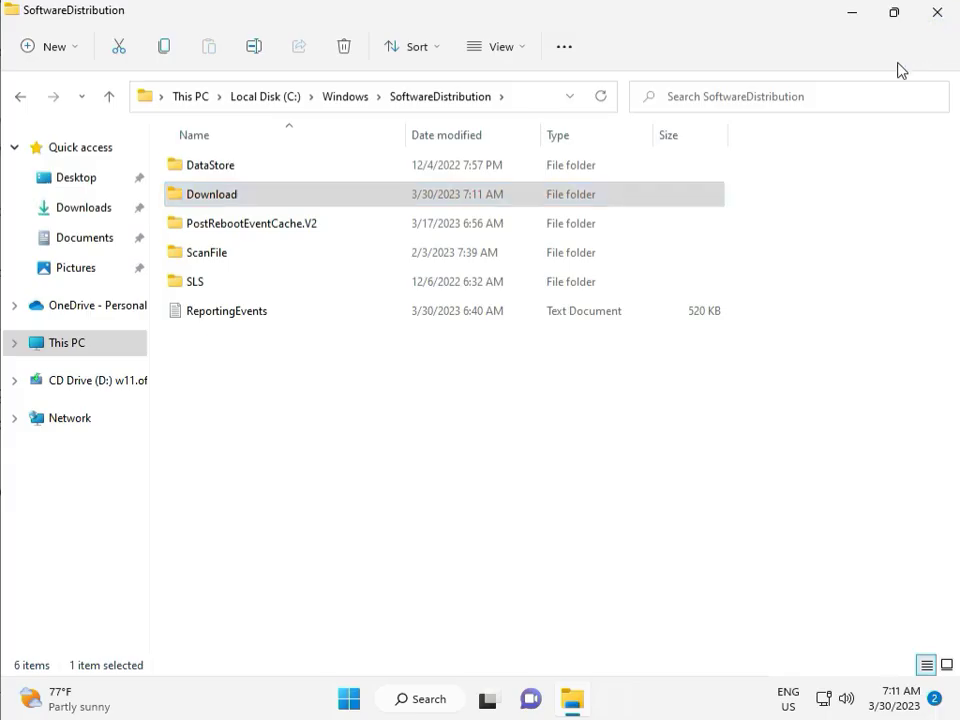
pyautogui.click(936, 14)
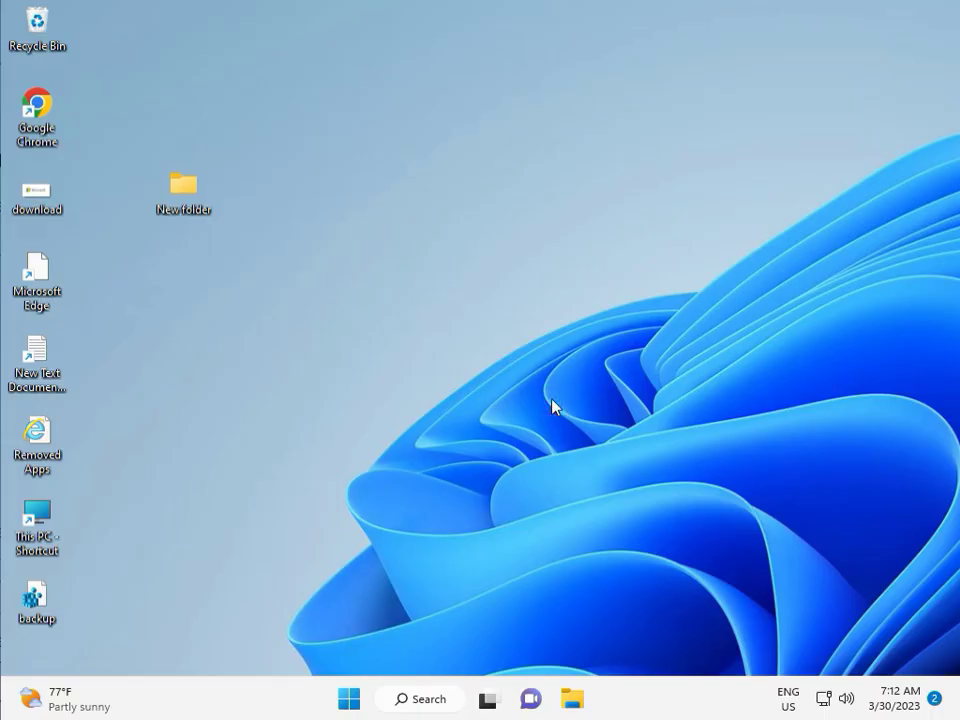
# Step: Launch services.msc and restart the Windows Update service
pyautogui.press('super+r')
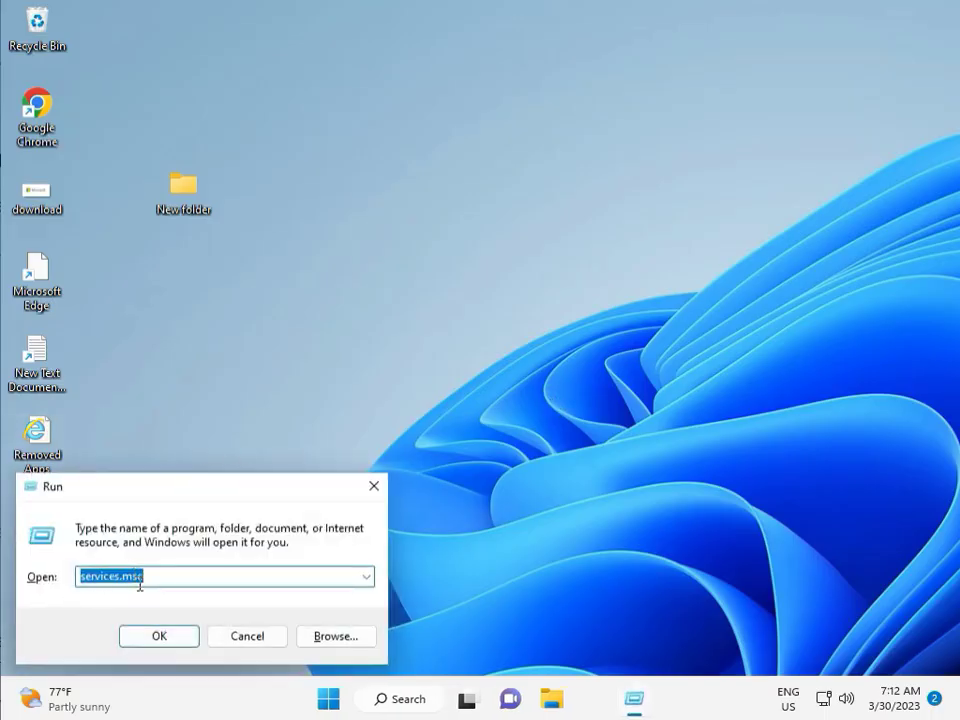
pyautogui.click(158, 636)
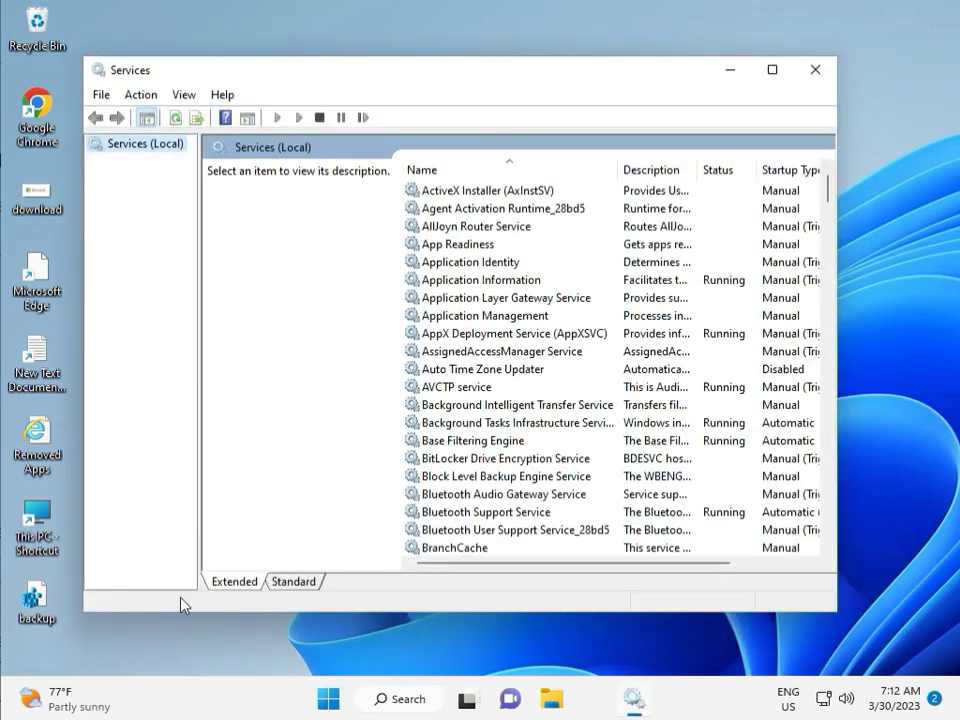
pyautogui.click(534, 298)
pyautogui.press('w')
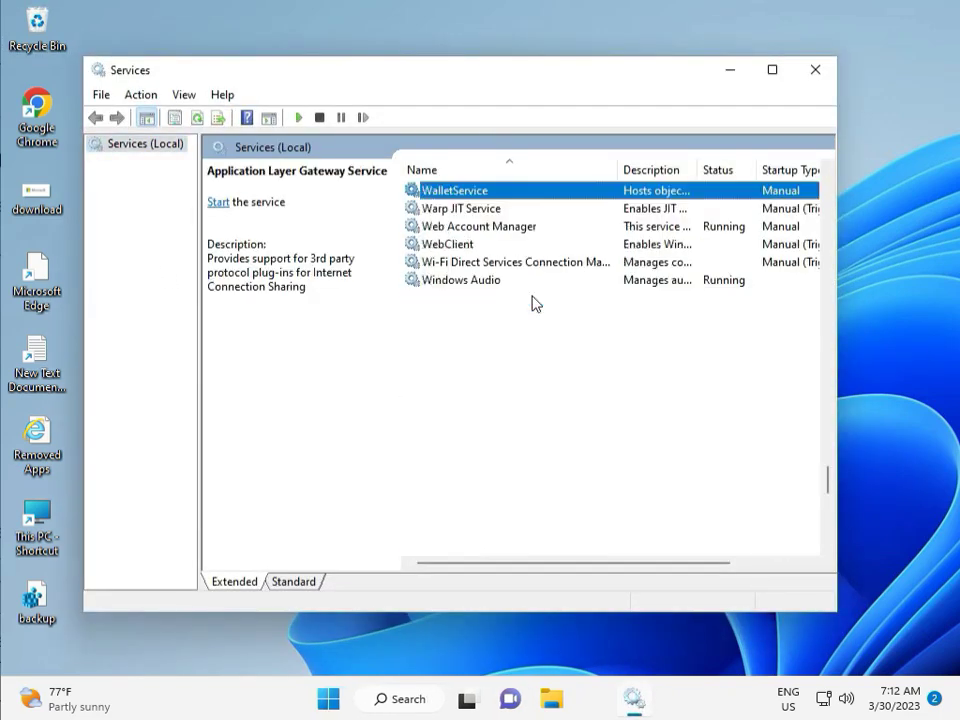
pyautogui.scroll(-10, 495, 499)
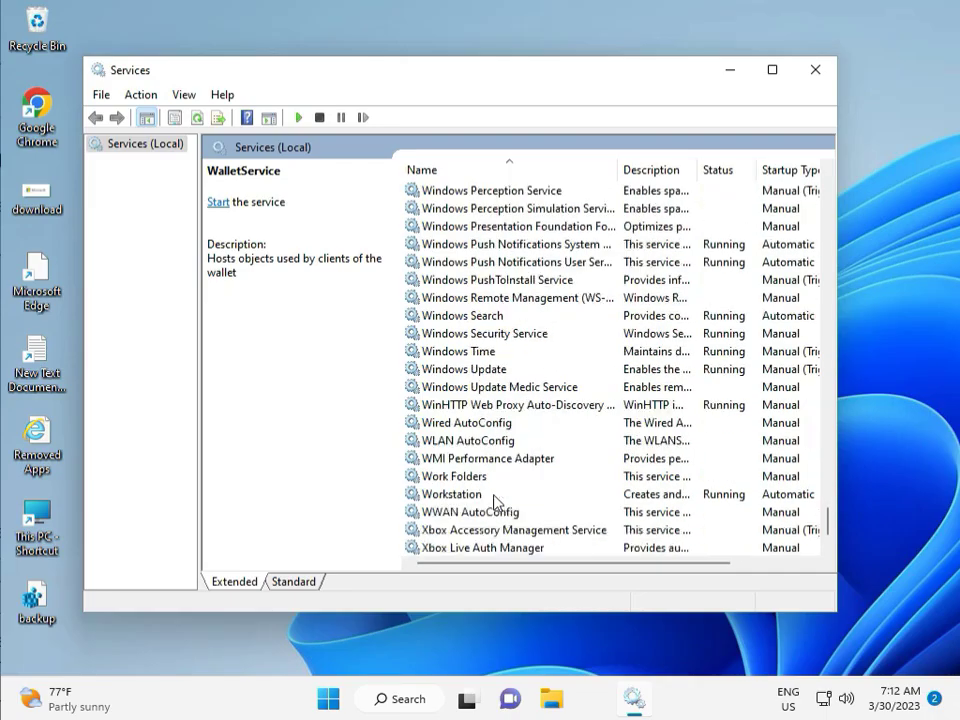
pyautogui.click(497, 368)
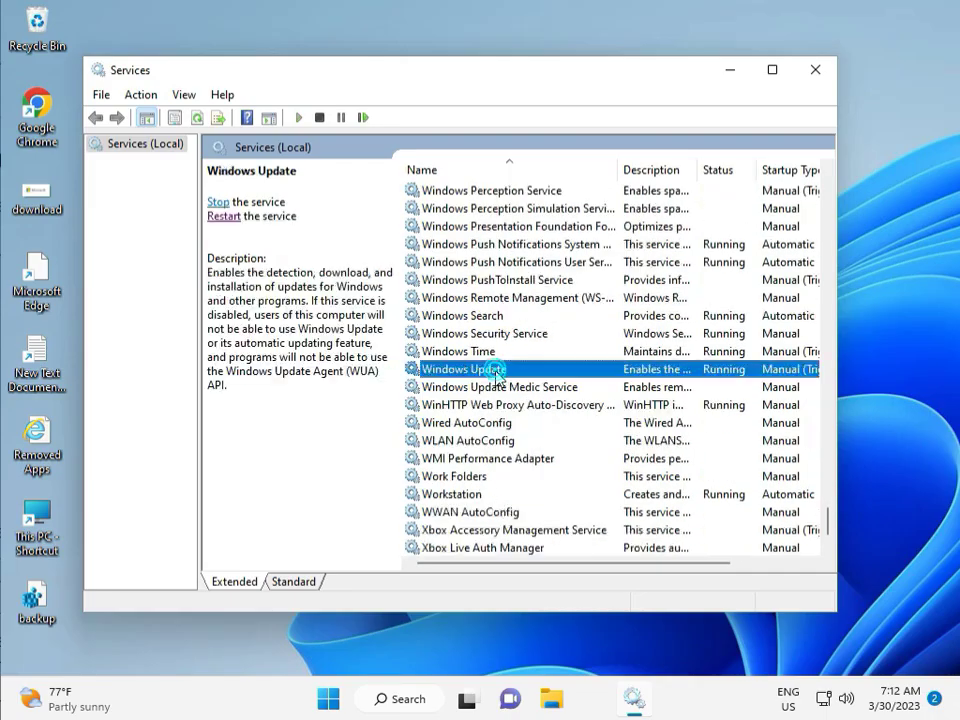
pyautogui.click(226, 218)
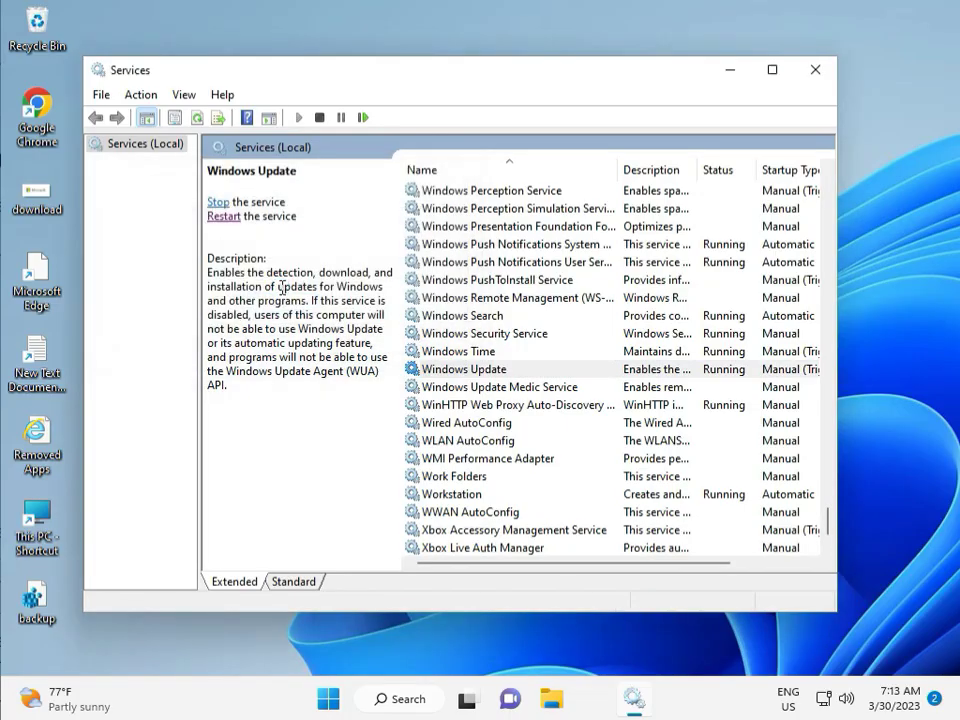
# Step: Set the Windows Update service's startup type to Automatic, apply the change and close Services
pyautogui.doubleClick(488, 370)
pyautogui.click(398, 325)
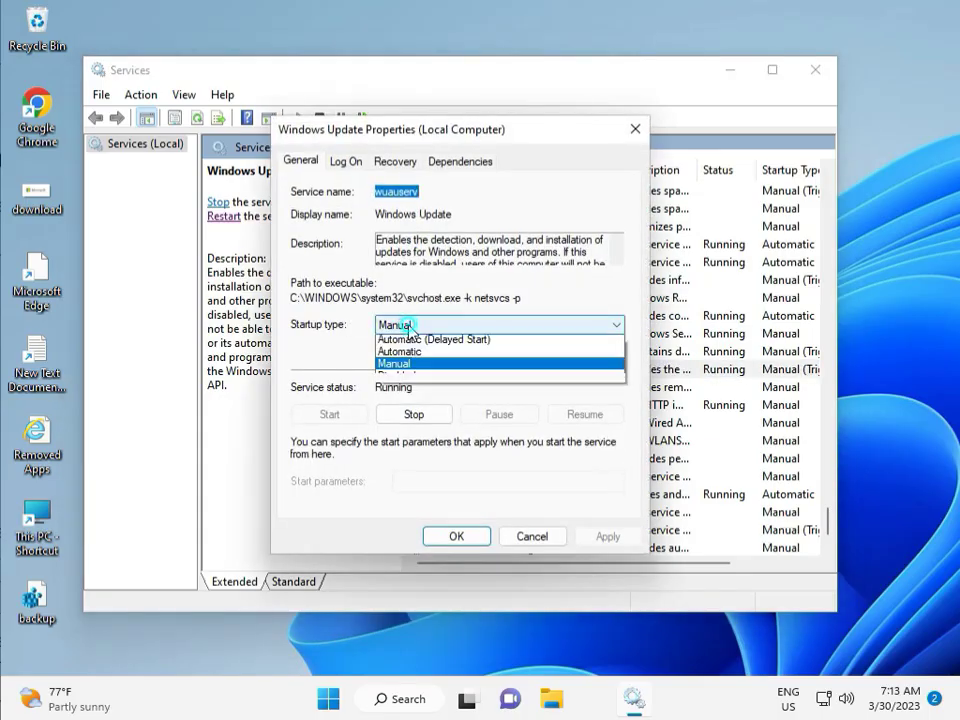
pyautogui.click(398, 356)
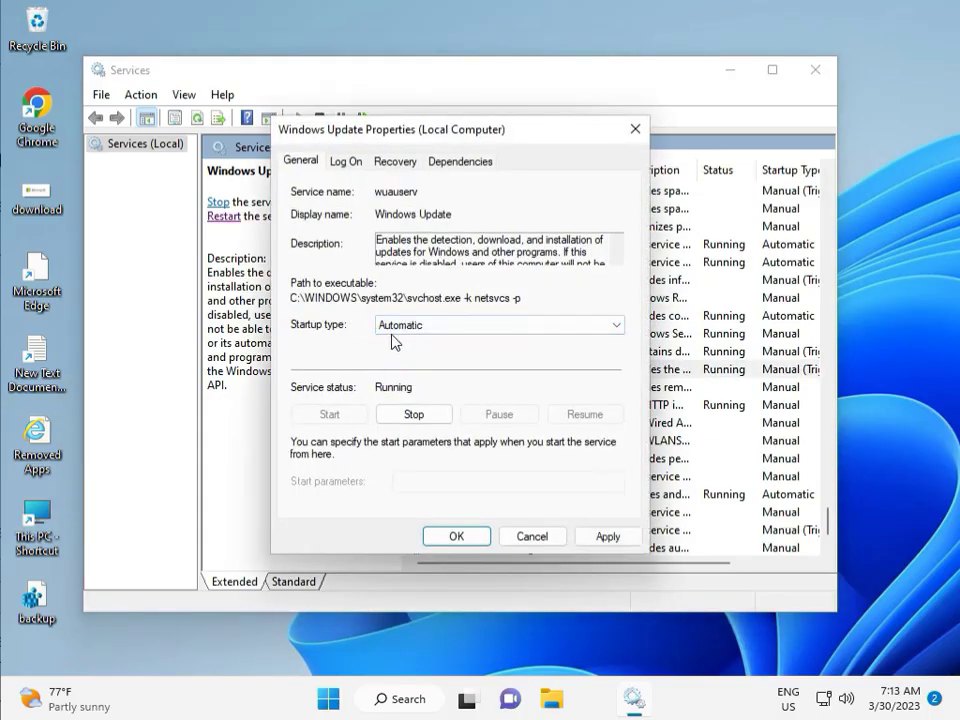
pyautogui.click(617, 538)
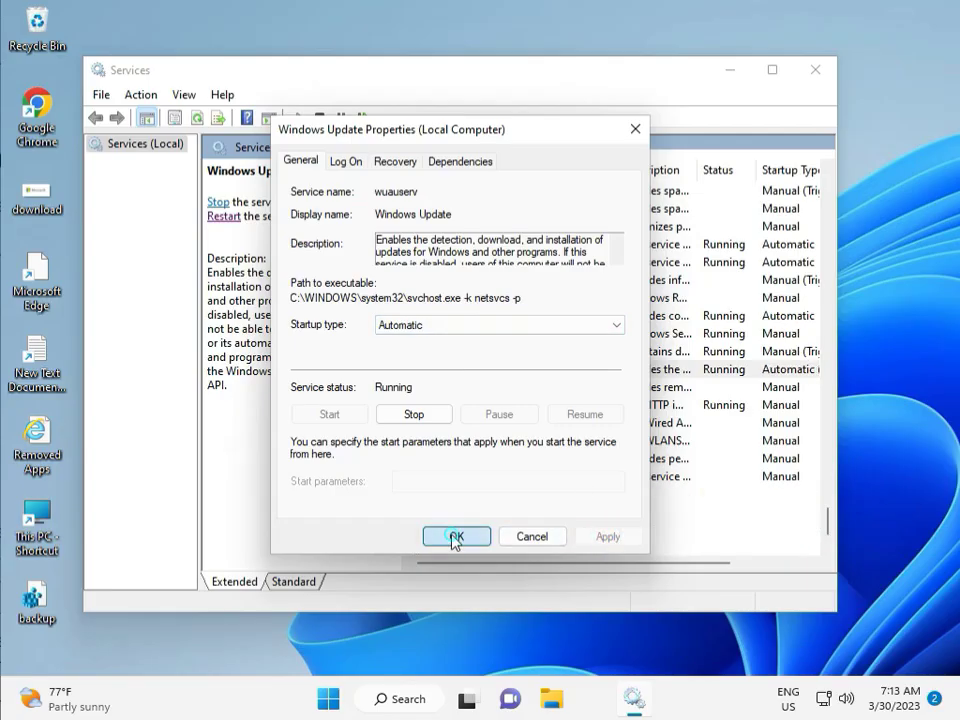
pyautogui.click(454, 537)
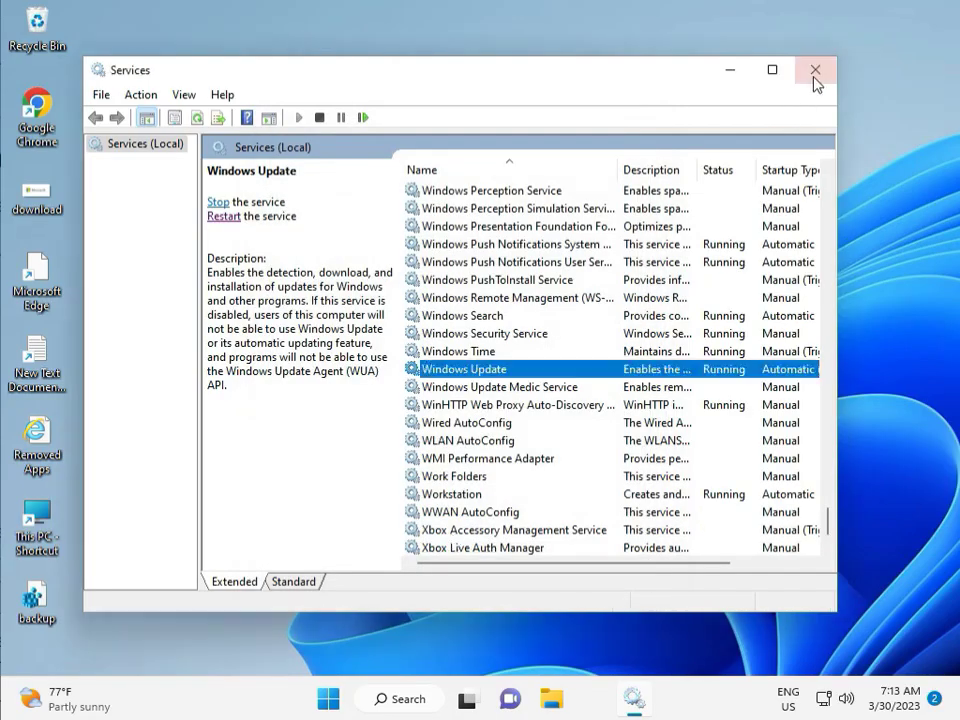
pyautogui.click(815, 71)
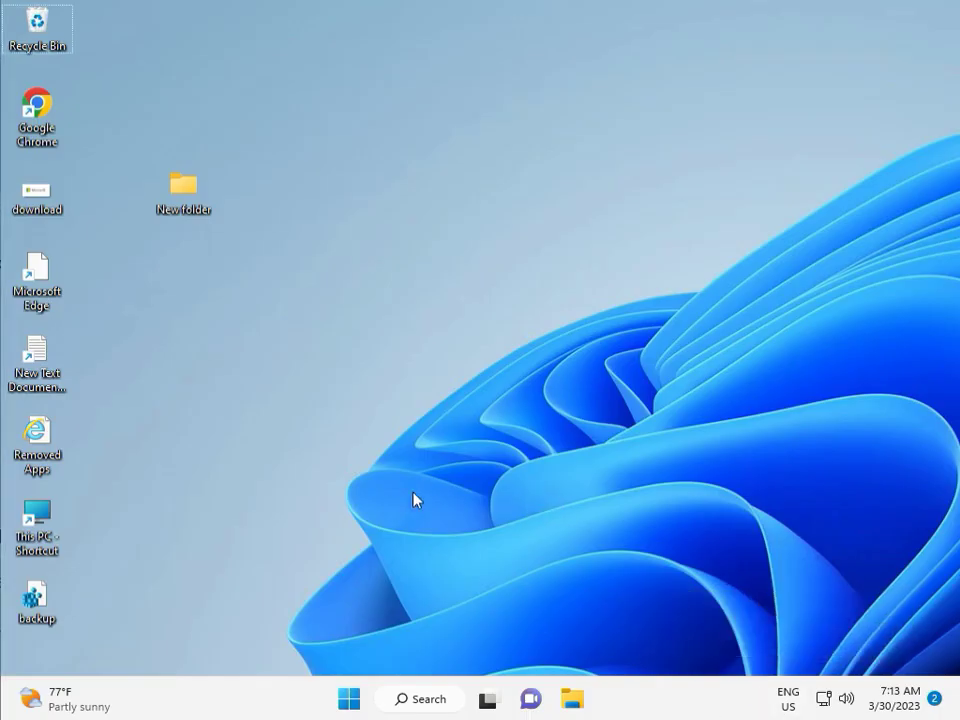
# Step: Launch Registry Editor by running regedit and allow it to make changes to the device
pyautogui.press('super+r')
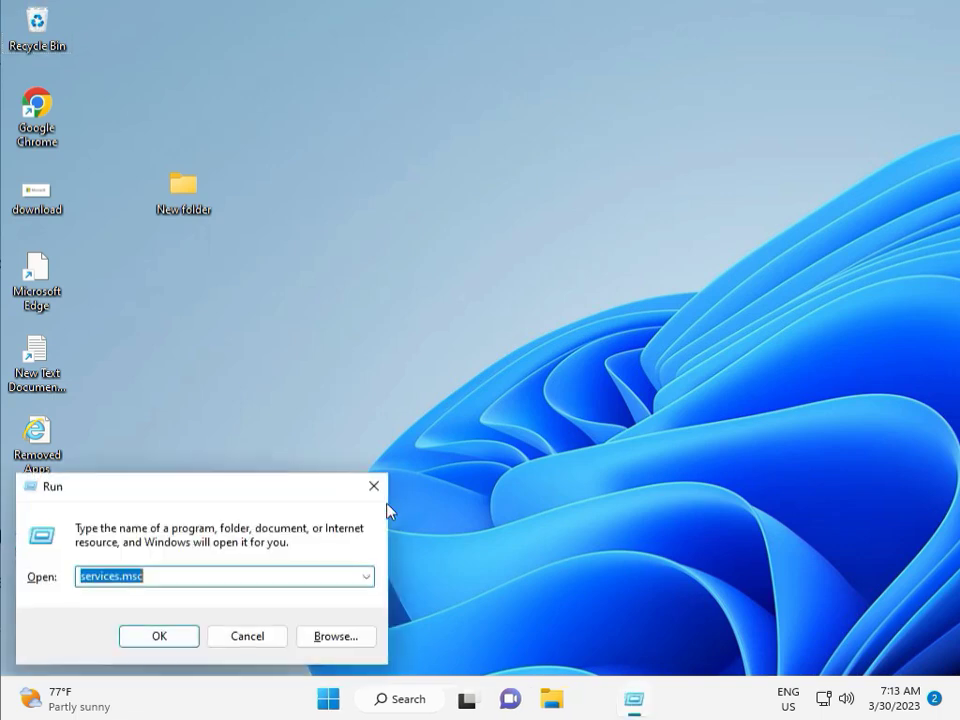
pyautogui.write('regedit')
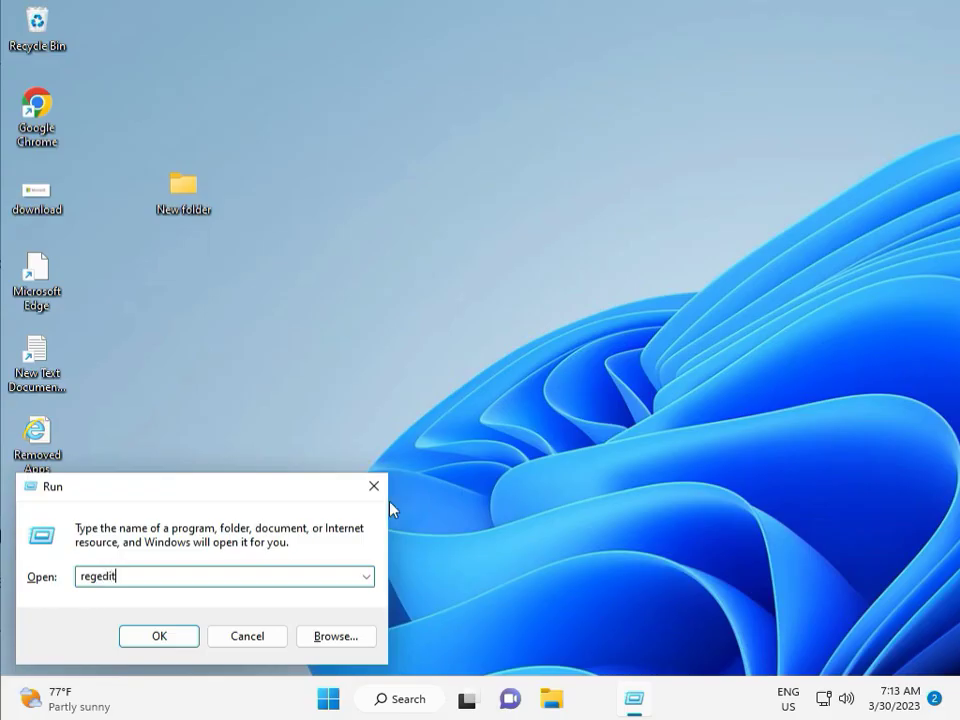
pyautogui.press('Return')
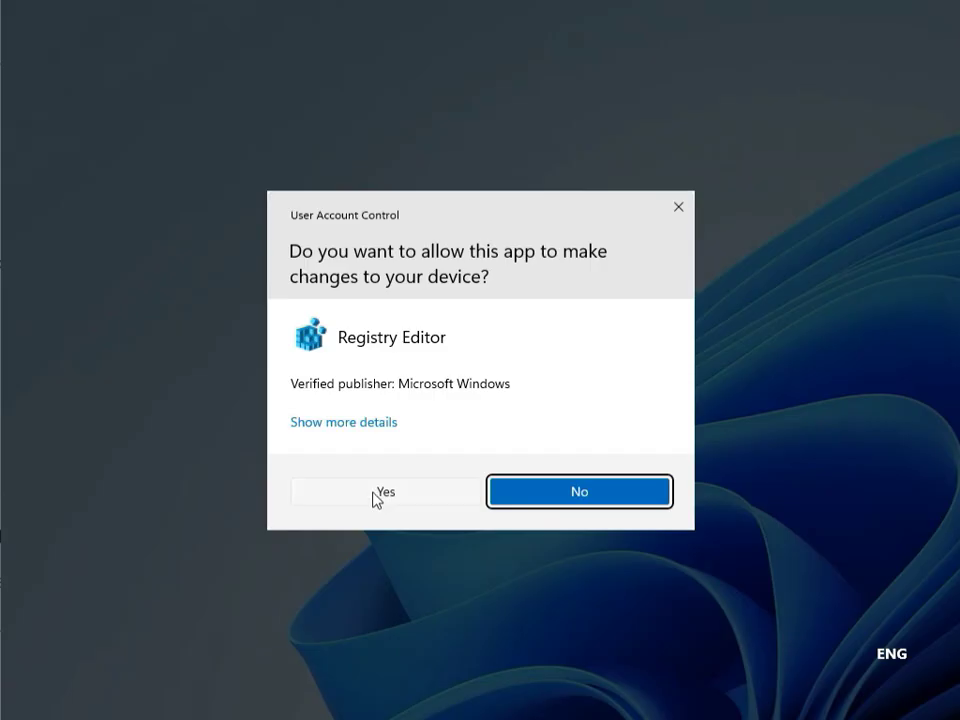
pyautogui.click(383, 492)
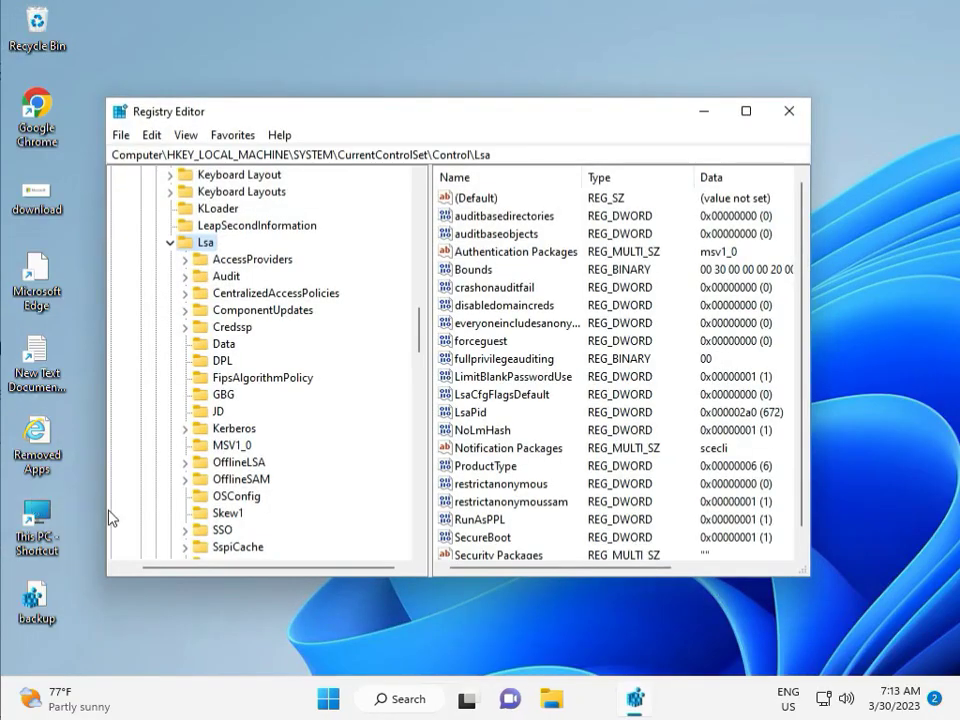
# Step: Collapse the expanded SYSTEM branch in the registry tree and show only the top-level subkeys of HKEY_LOCAL_MACHINE
pyautogui.scroll(20, 175, 250)
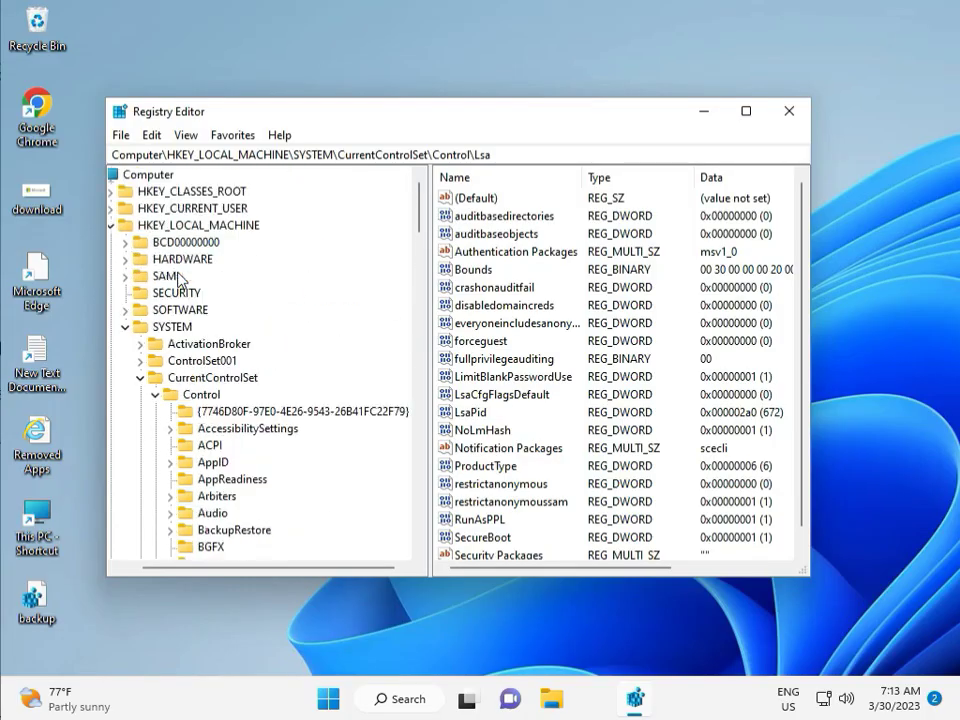
pyautogui.click(125, 327)
pyautogui.click(134, 225)
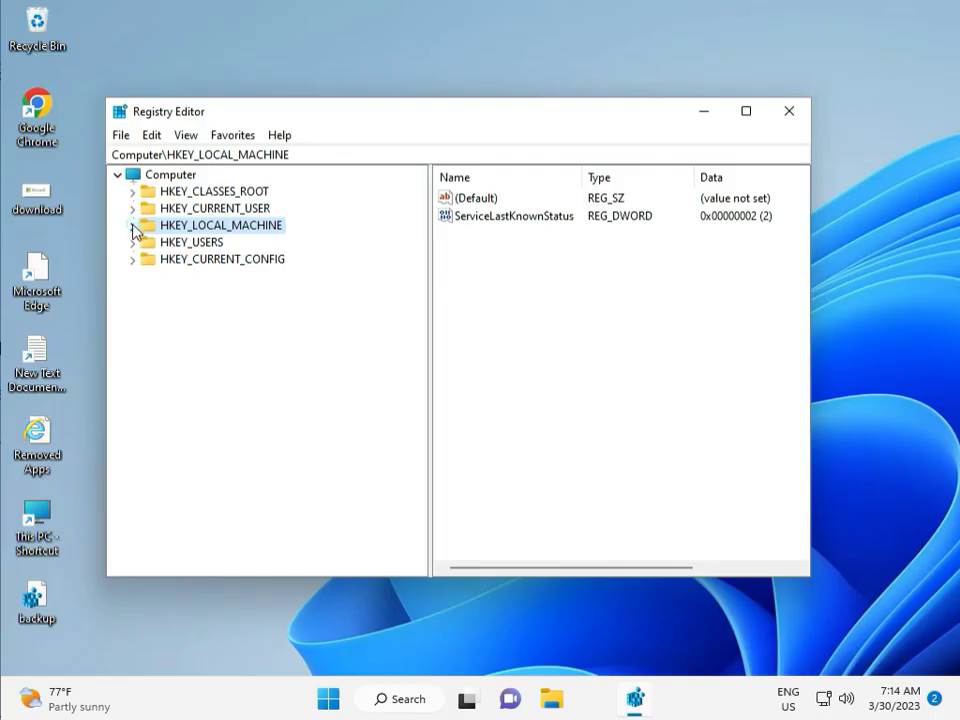
pyautogui.click(134, 227)
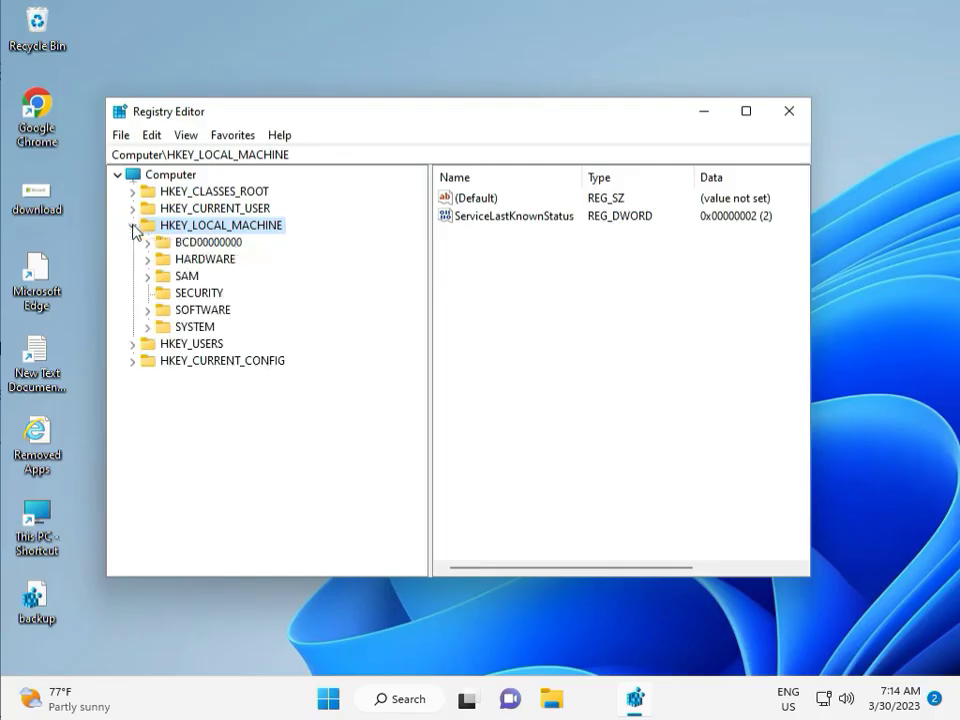
# Step: Look through the subkeys of HKEY_LOCAL_MACHINE\SOFTWARE\Policies\Microsoft\Windows for a Windows Update entry, and close Registry Editor
pyautogui.click(148, 310)
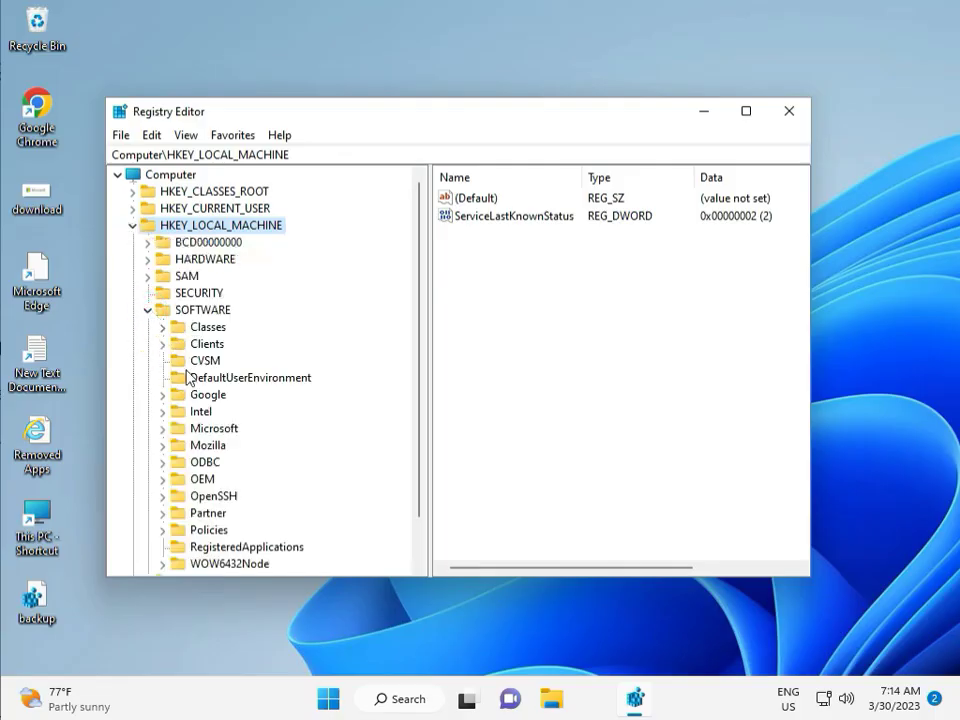
pyautogui.scroll(-1, 195, 395)
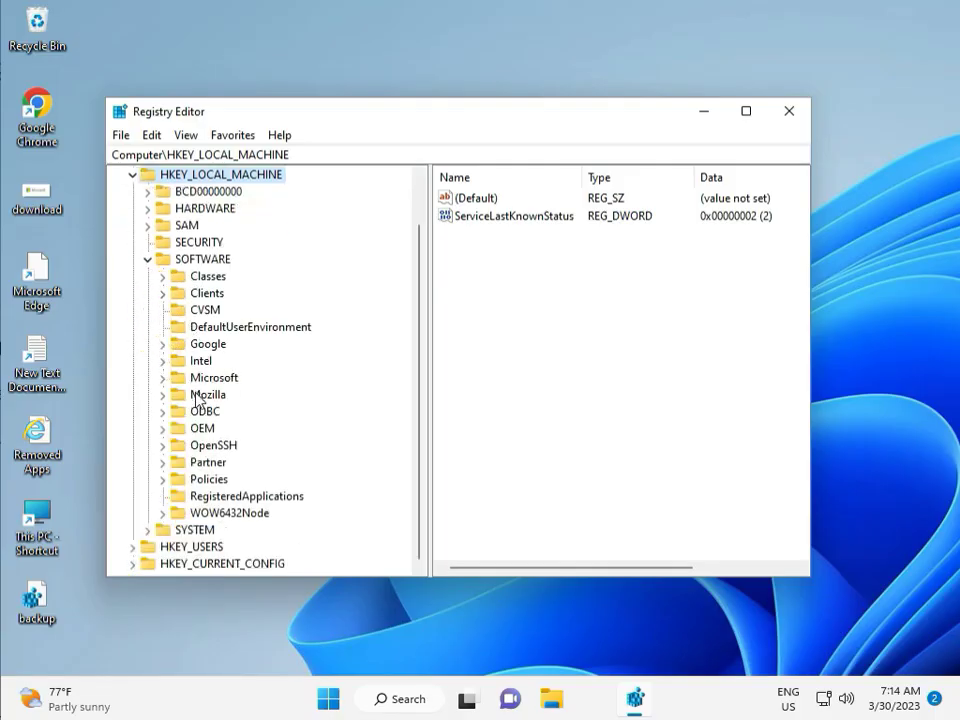
pyautogui.click(163, 479)
pyautogui.click(178, 496)
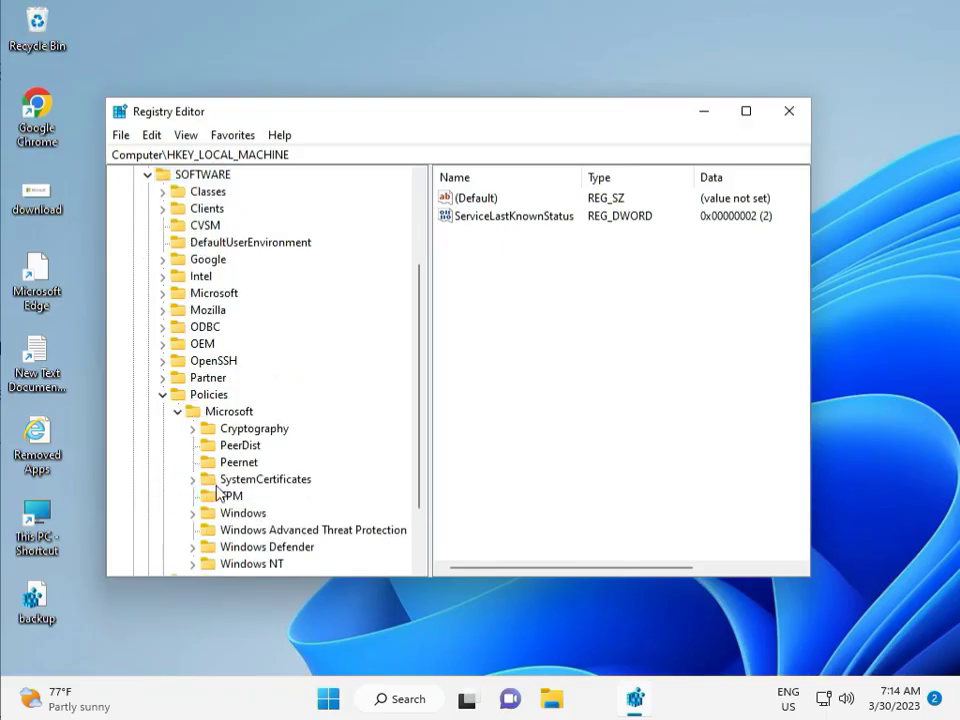
pyautogui.scroll(-2, 220, 490)
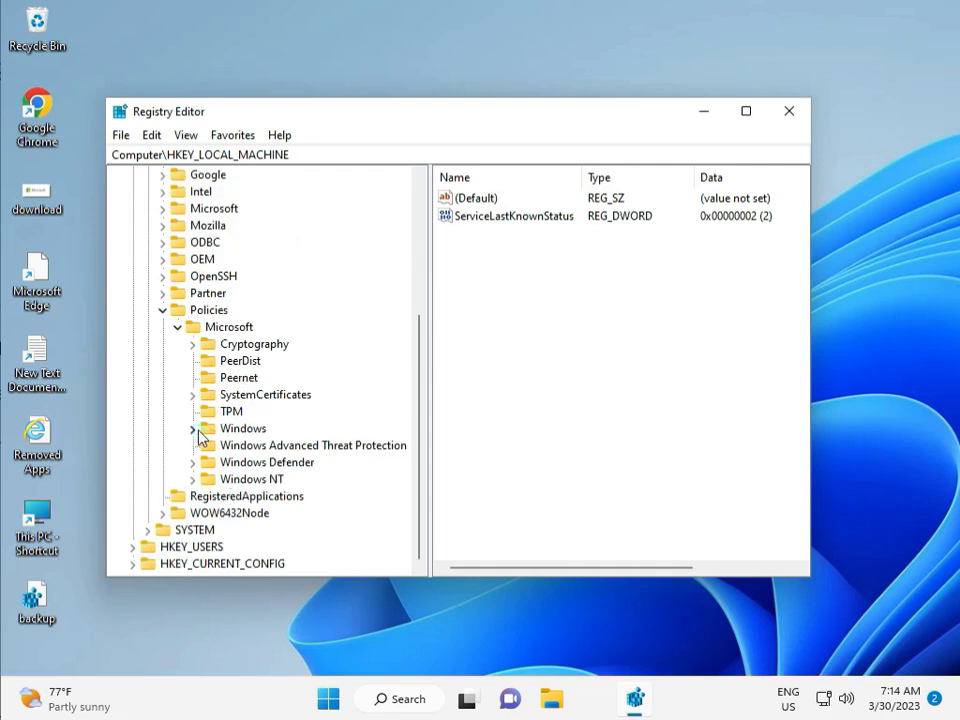
pyautogui.click(193, 429)
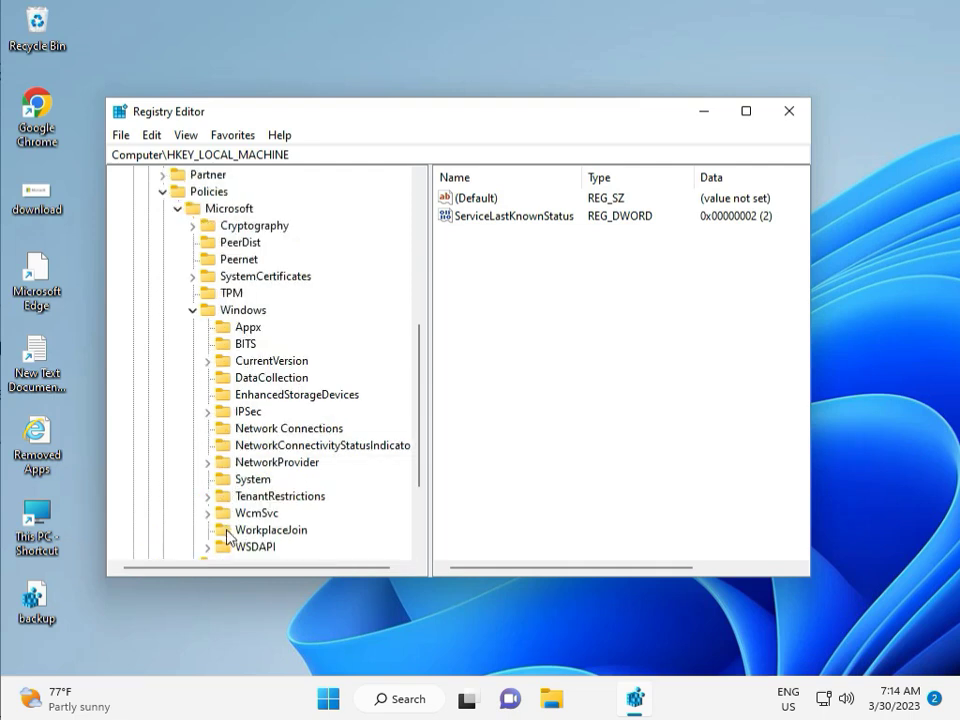
pyautogui.scroll(-1, 227, 537)
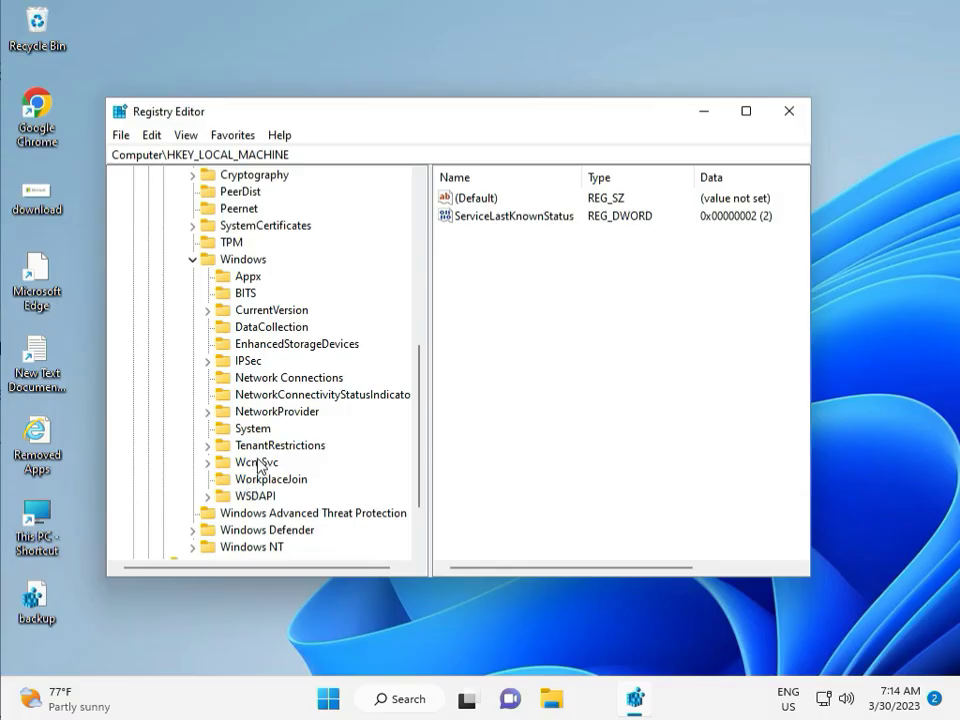
pyautogui.click(789, 111)
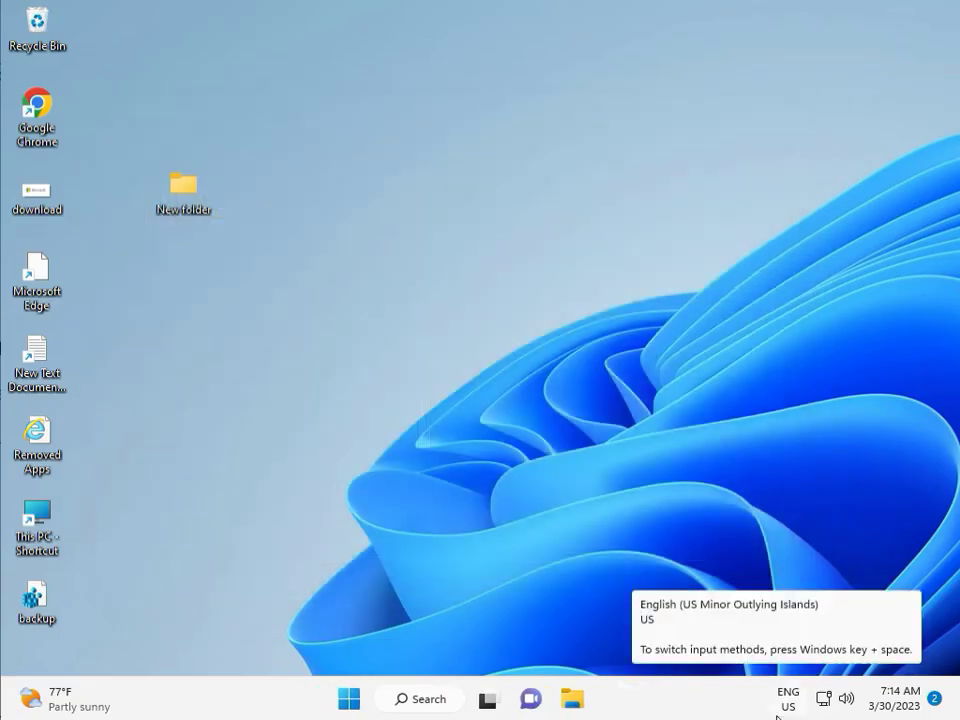
# Step: Find Command Prompt by searching for cmd, run it as administrator and allow it to make changes to the device
pyautogui.click(280, 447)
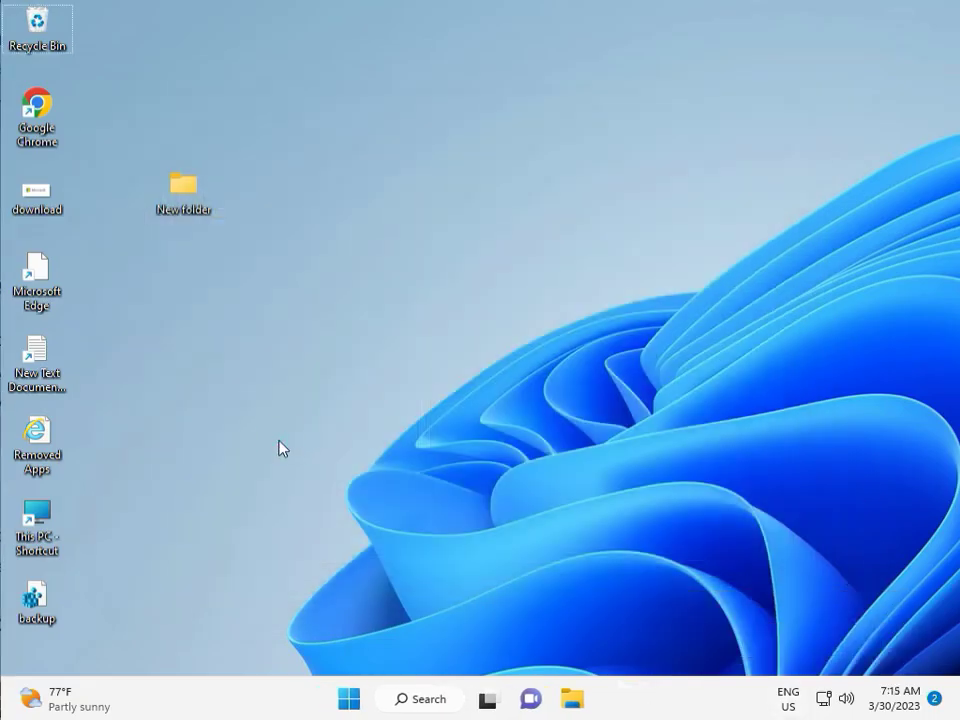
pyautogui.press('super')
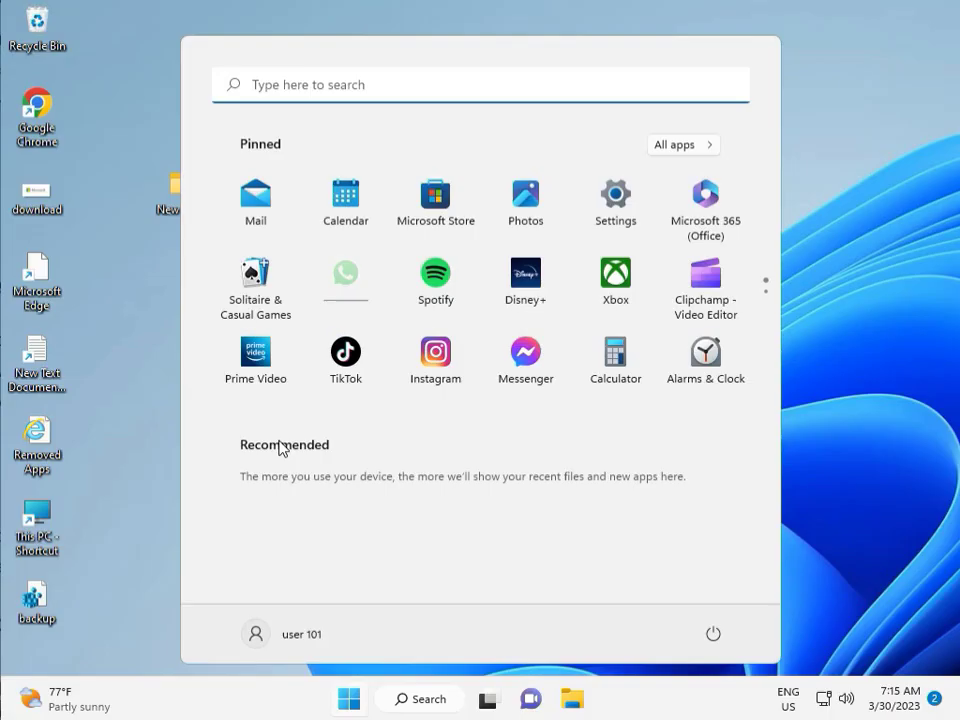
pyautogui.write('cmd')
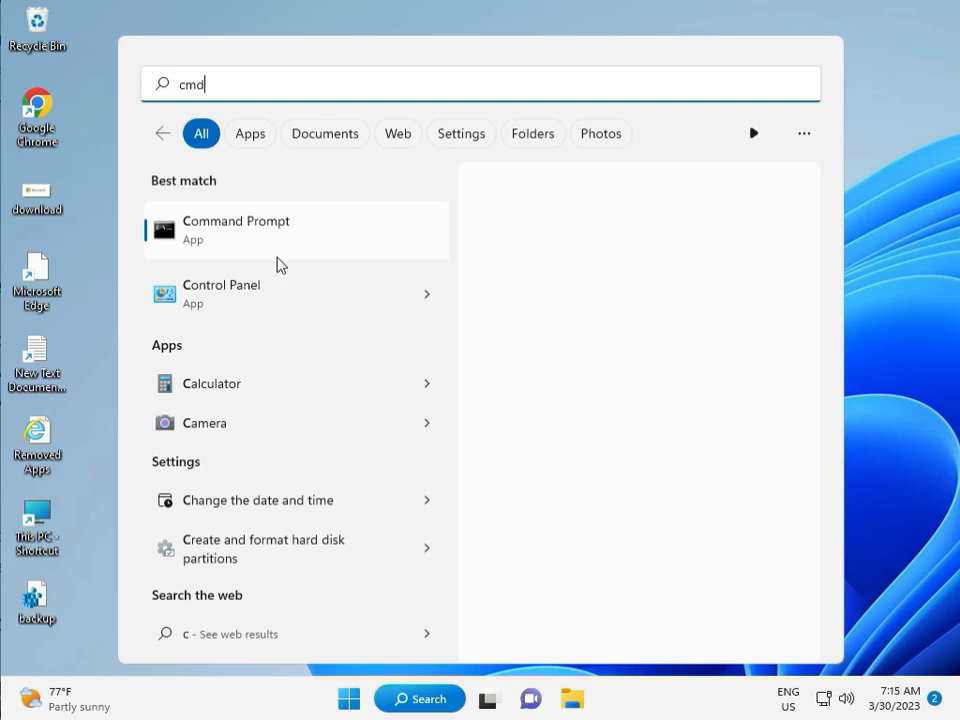
pyautogui.click(268, 240)
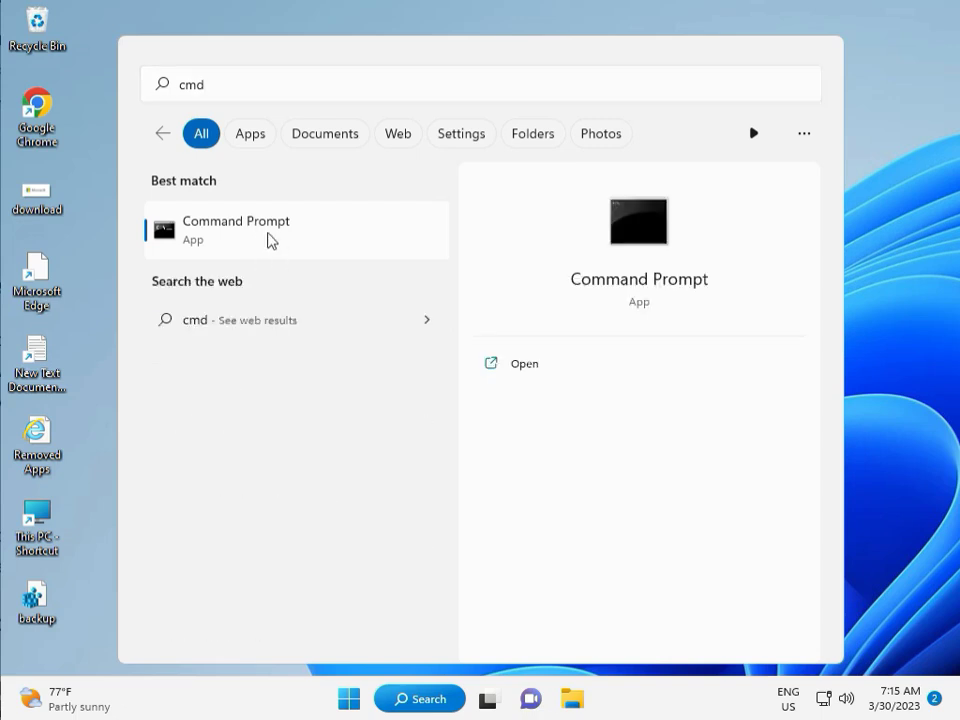
pyautogui.click(513, 394)
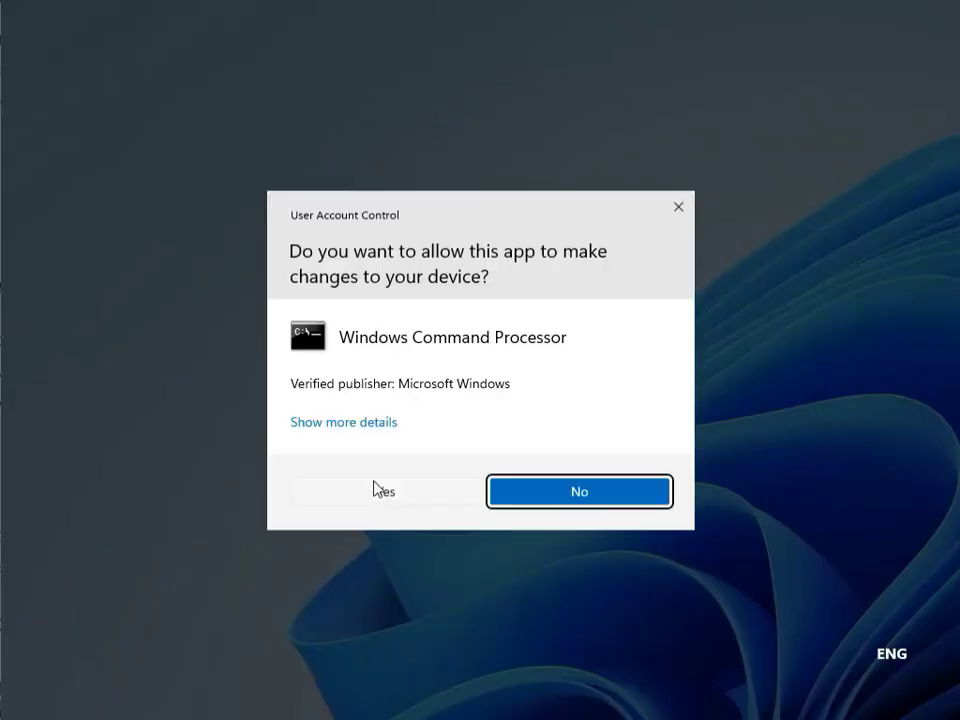
pyautogui.click(356, 491)
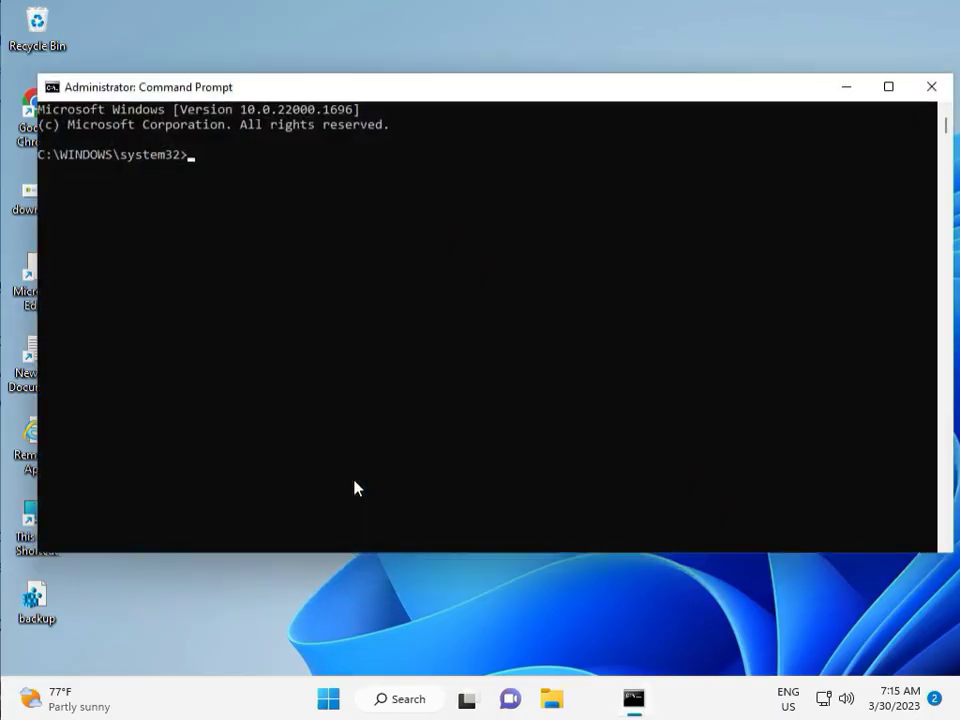
# Step: Run chkdsk /f /r, agree to schedule the volume check for the next restart and close Command Prompt
pyautogui.write('chkdsk /f /')
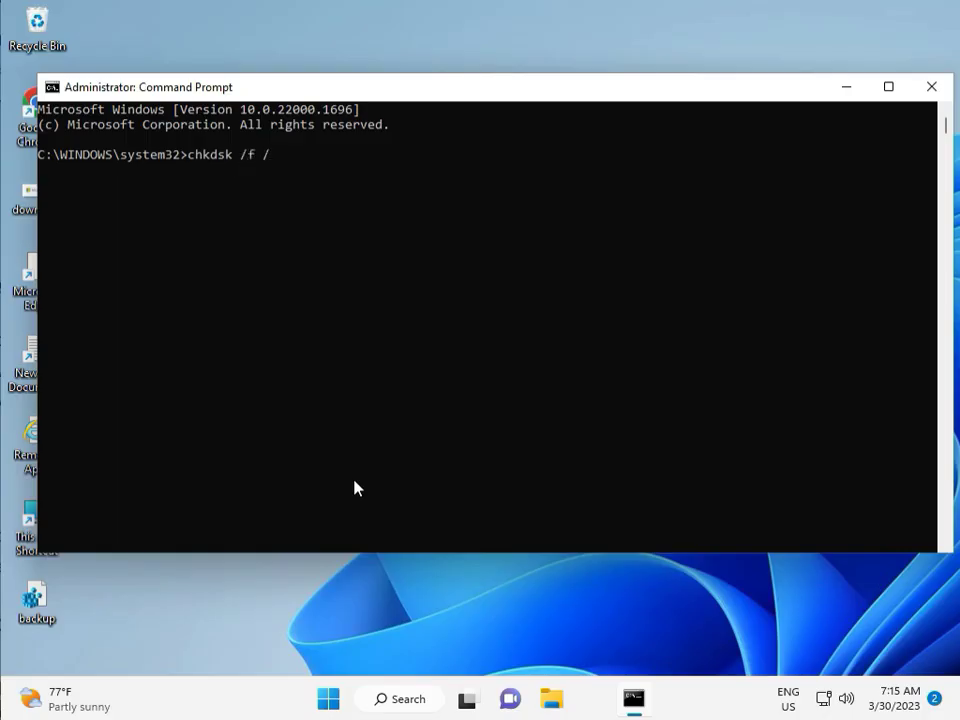
pyautogui.write('r')
pyautogui.press('Return')
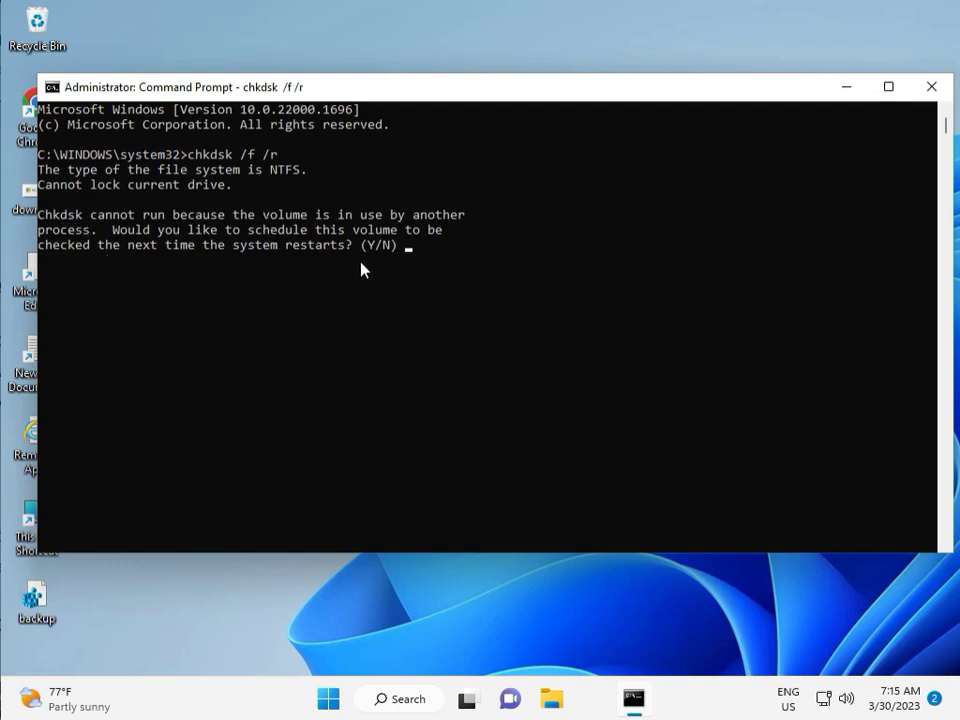
pyautogui.write('y')
pyautogui.press('Return')
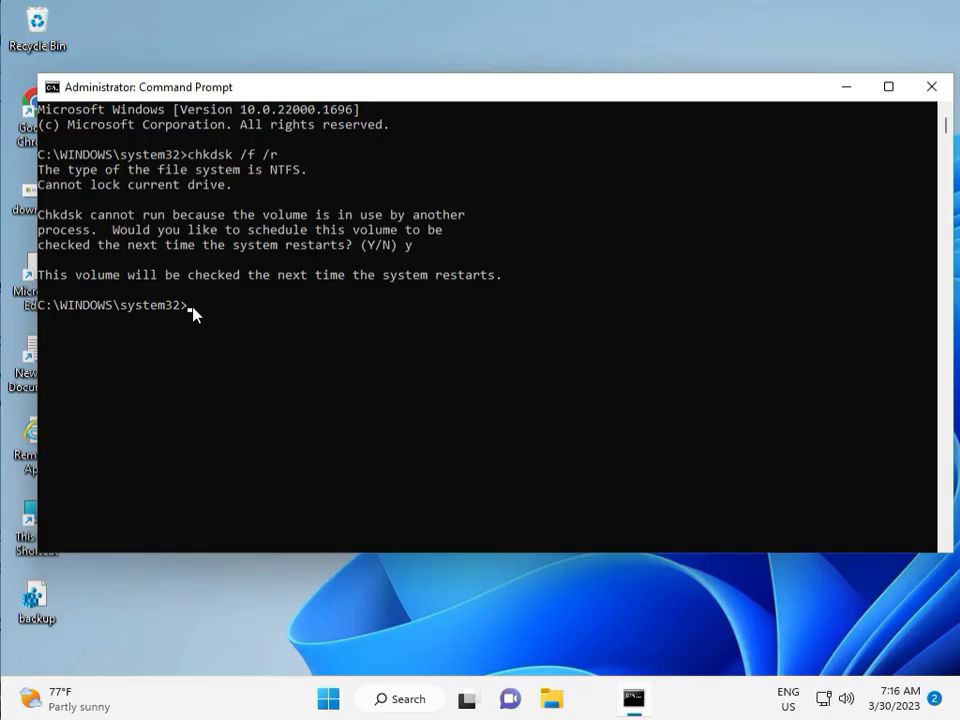
pyautogui.click(931, 88)
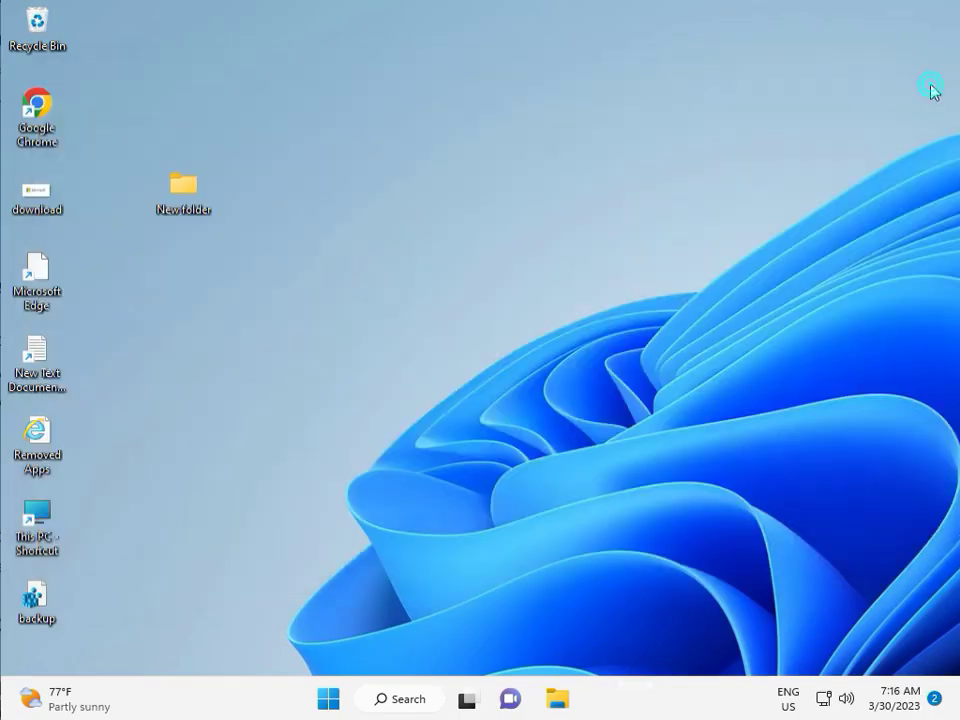
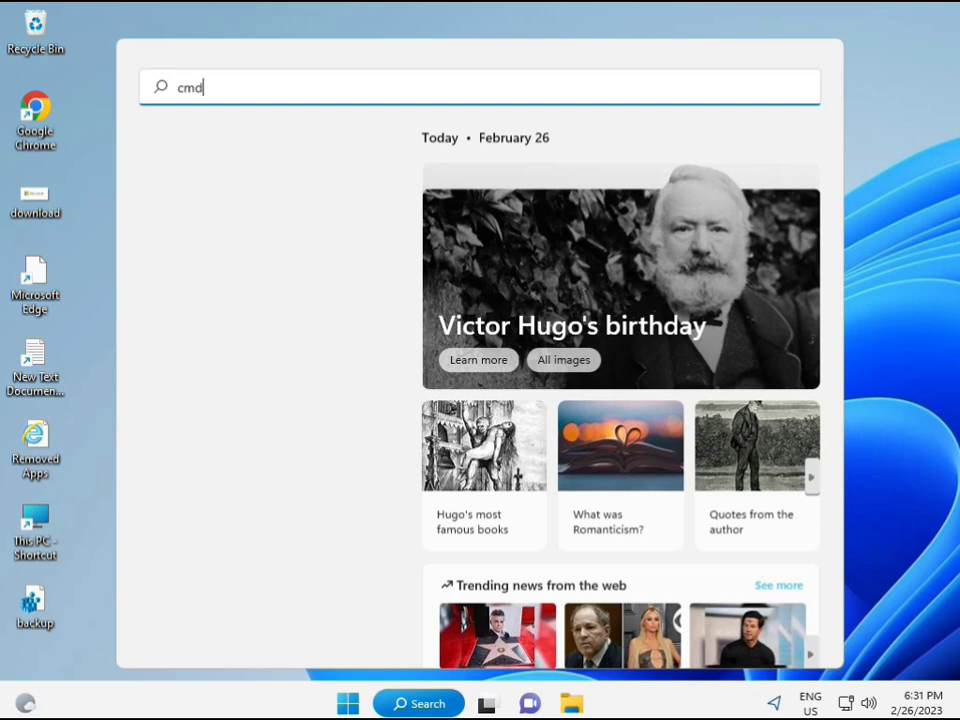
# Step: Launch Command Prompt as administrator from the cmd search result and approve the elevation request
pyautogui.click(209, 235)
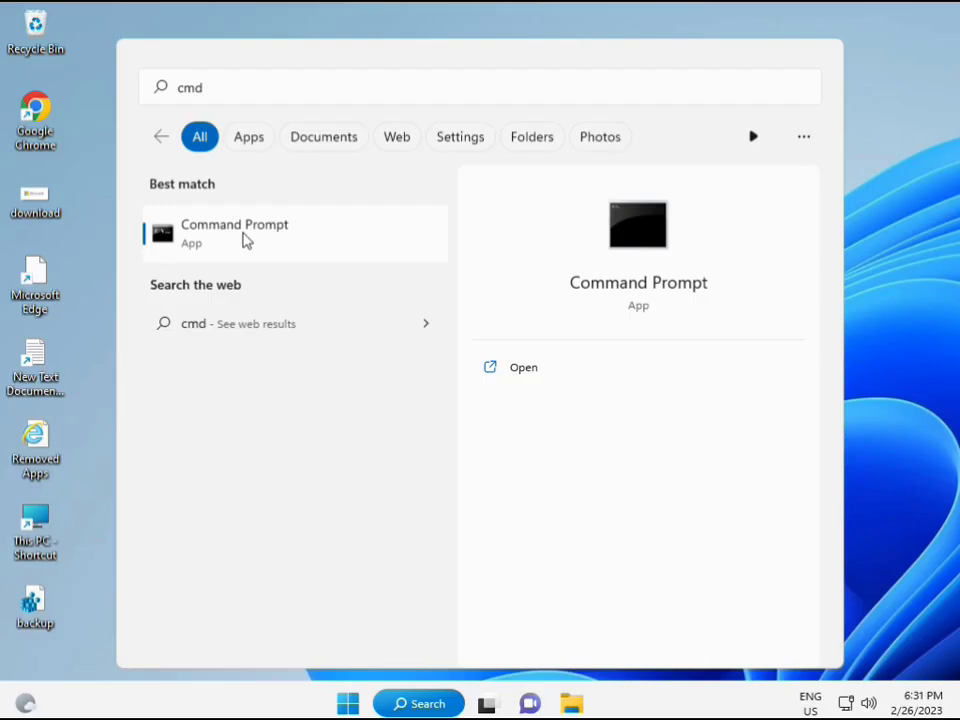
pyautogui.rightClick(247, 240)
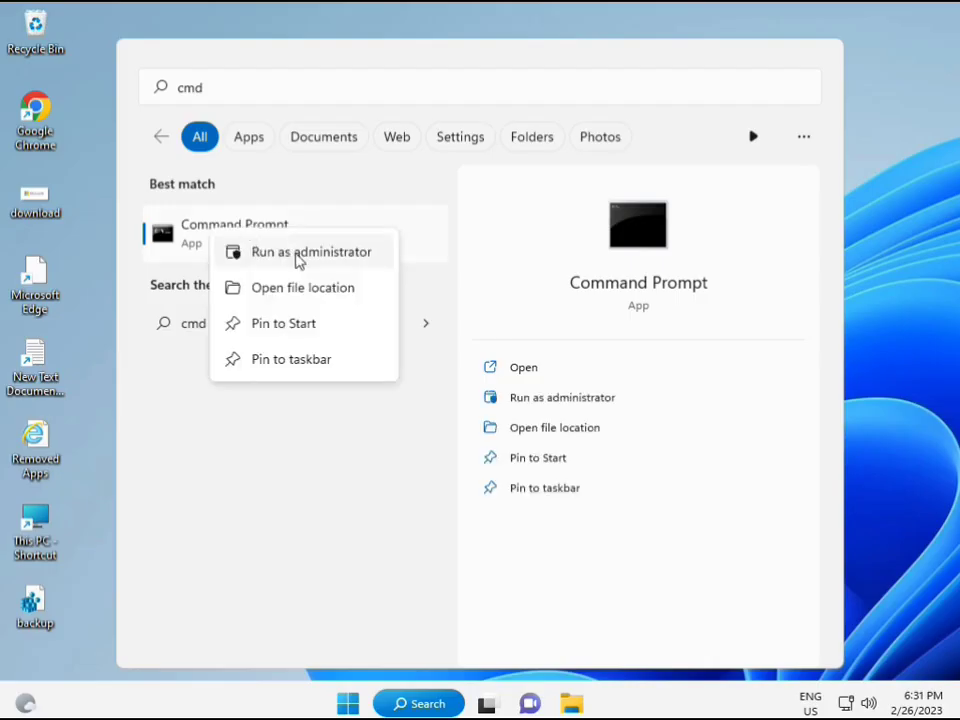
pyautogui.press('Escape')
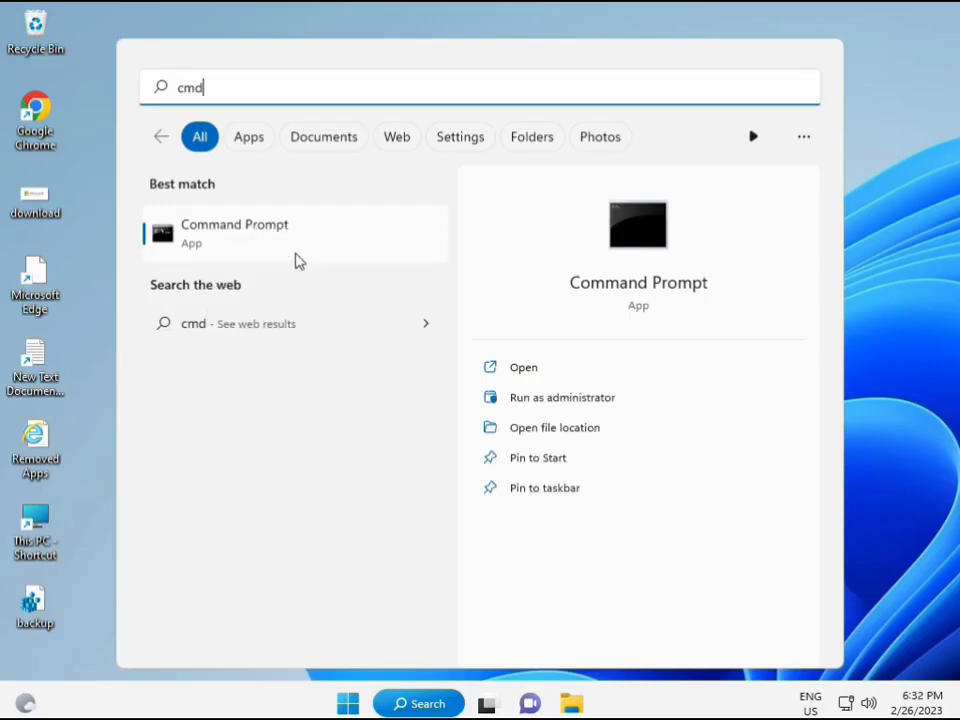
pyautogui.hotkey('ctrl', 'shift', 'Return')
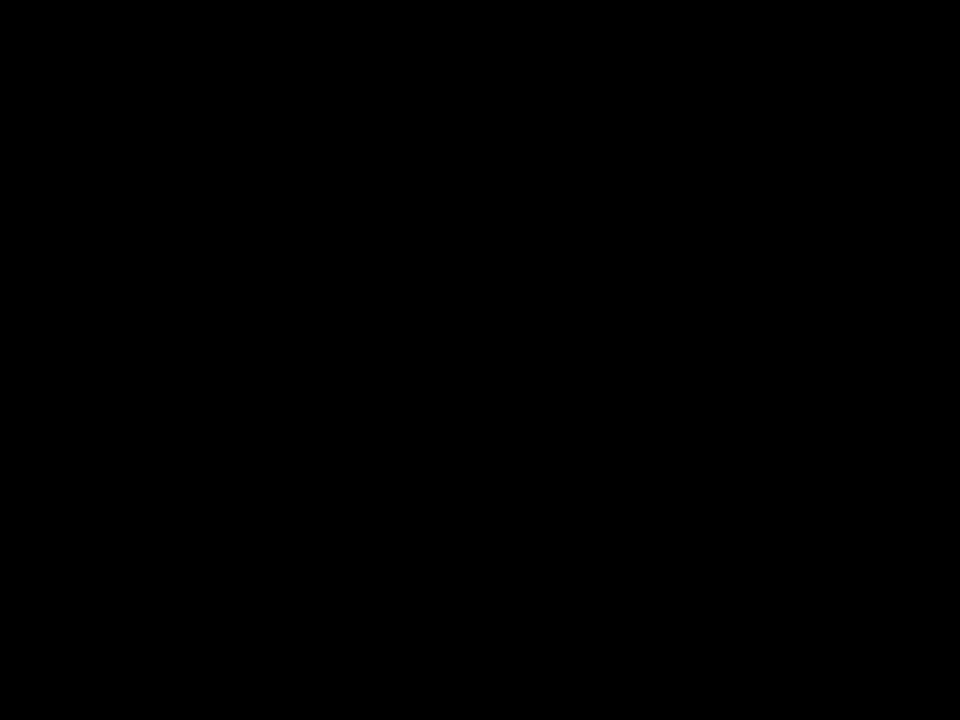
pyautogui.click(398, 501)
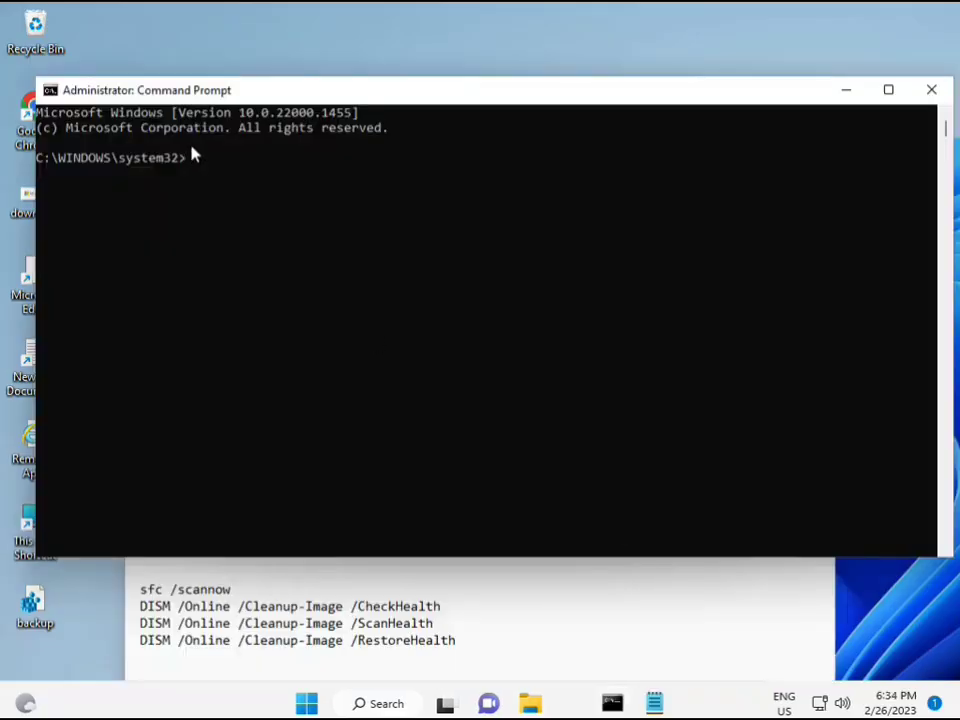
# Step: Run a system file scan with the command sfc /scannow
pyautogui.click(191, 158)
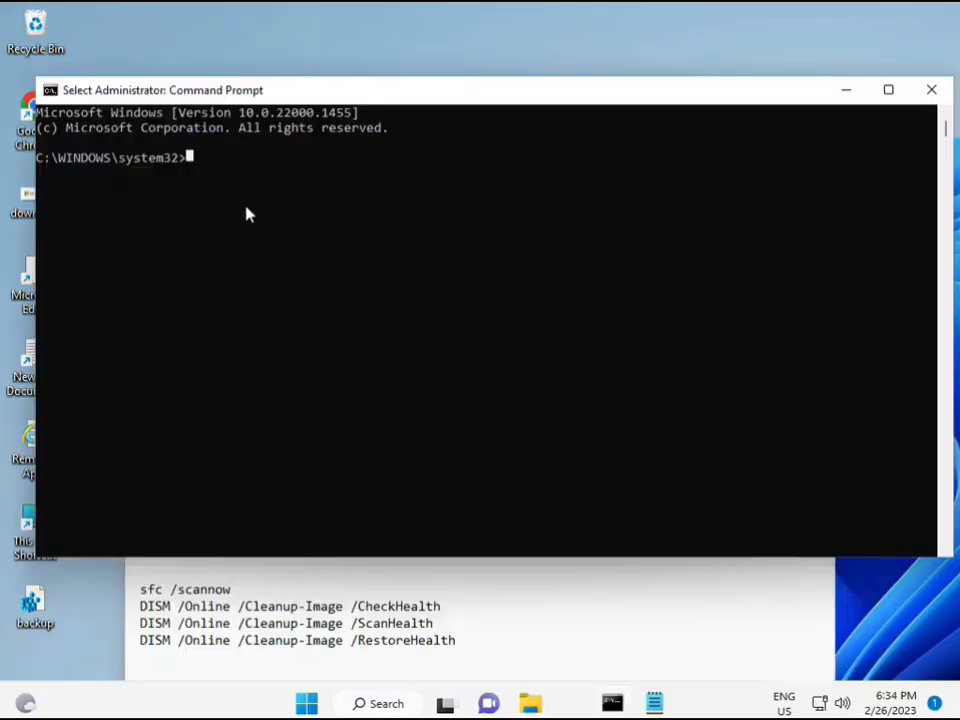
pyautogui.write('sca')
pyautogui.press('BackSpace')
pyautogui.press('BackSpace')
pyautogui.press('BackSpace')
pyautogui.write('sfc ')
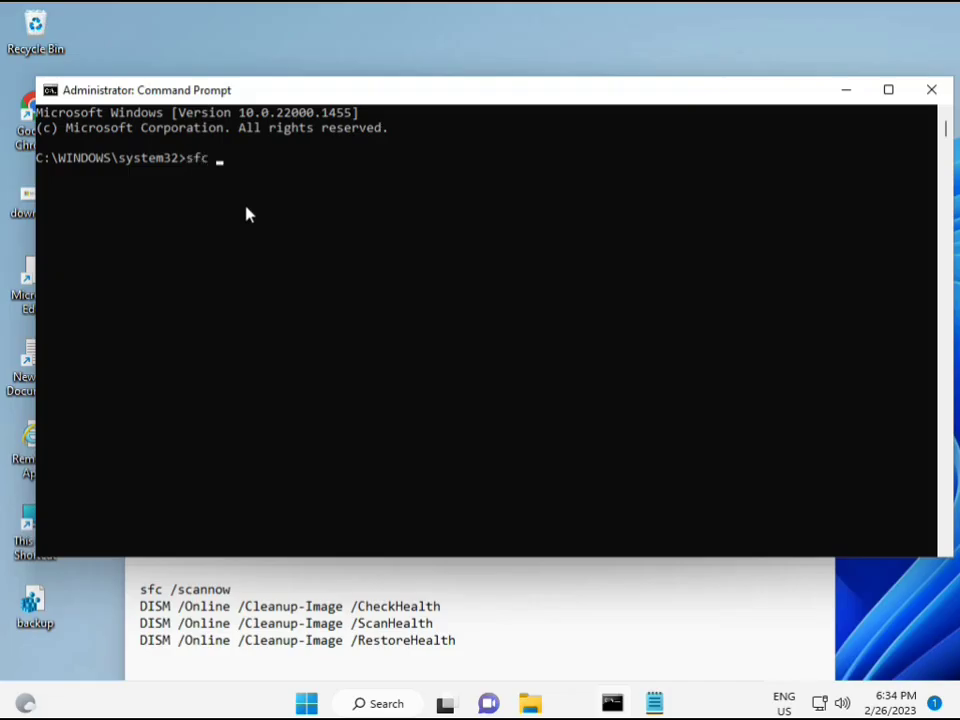
pyautogui.write('/scannow')
pyautogui.press('Return')
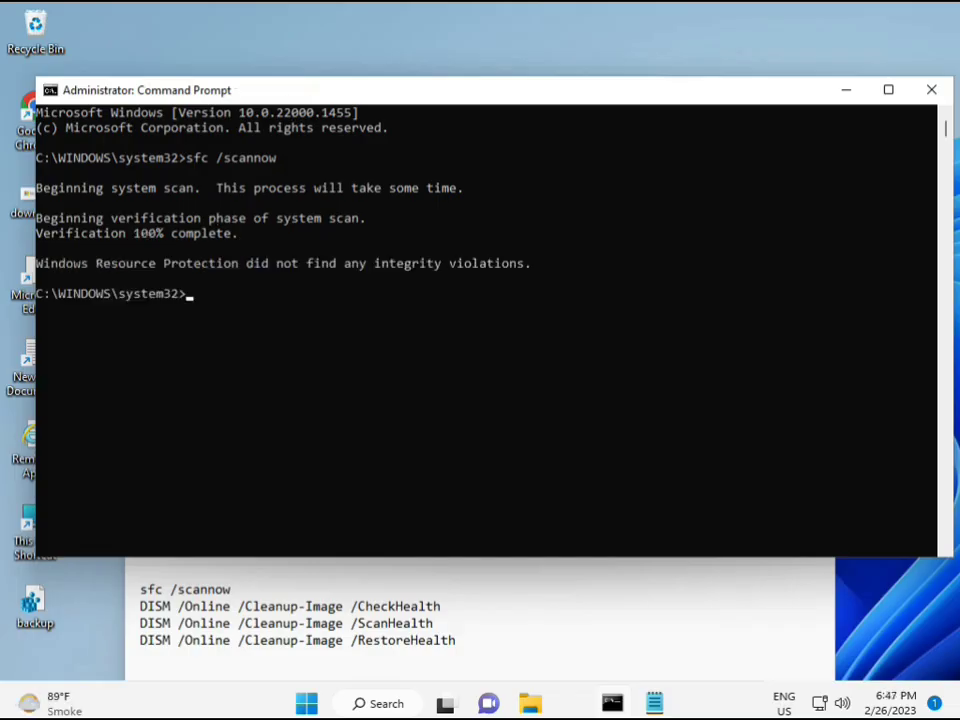
# Step: Copy the line DISM /Online /Cleanup-Image /CheckHealth from the New Text Document in Notepad
pyautogui.click(146, 606)
pyautogui.moveTo(141, 606); pyautogui.dragTo(450, 608)
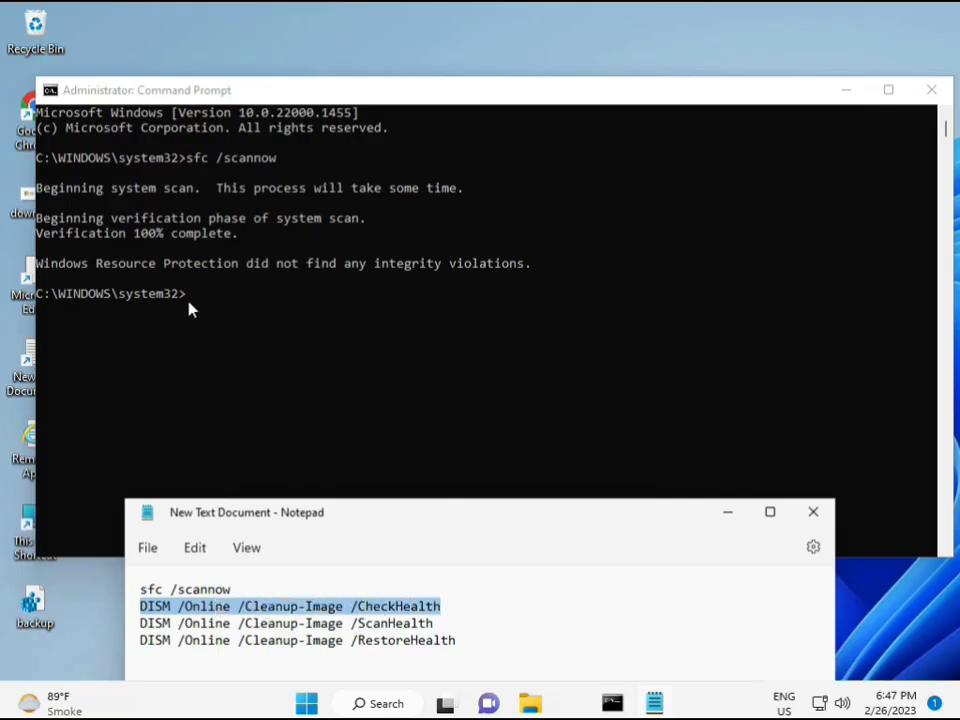
pyautogui.rightClick(256, 607)
pyautogui.click(302, 322)
# Step: Switch to Command Prompt, paste the copied DISM CheckHealth command at the prompt and run it
pyautogui.click(193, 302)
pyautogui.click(189, 296)
pyautogui.rightClick(190, 300)
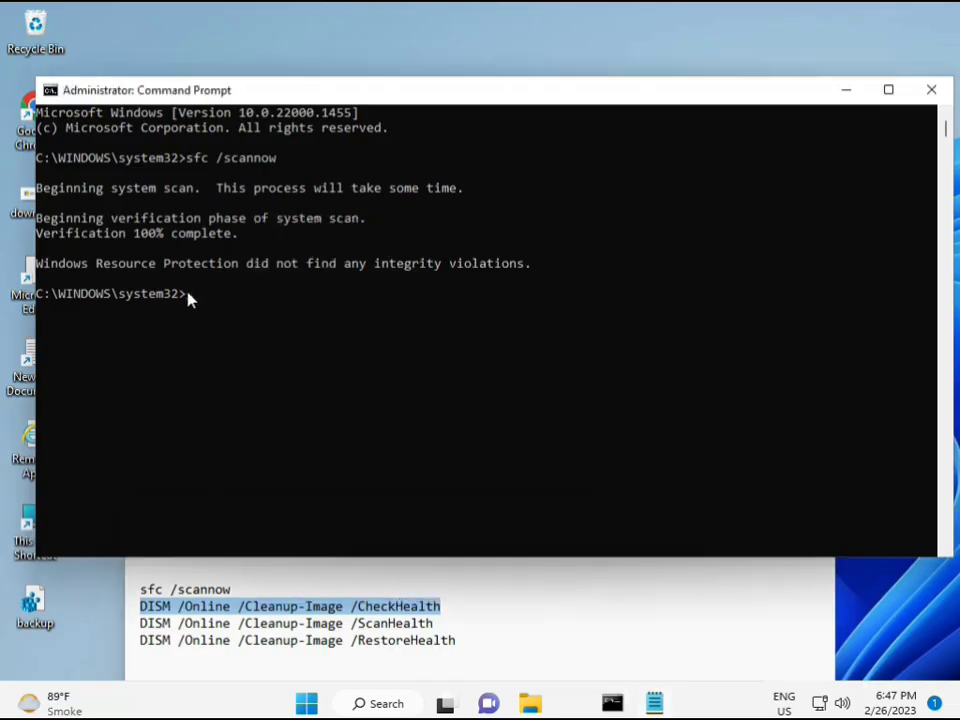
pyautogui.rightClick(84, 91)
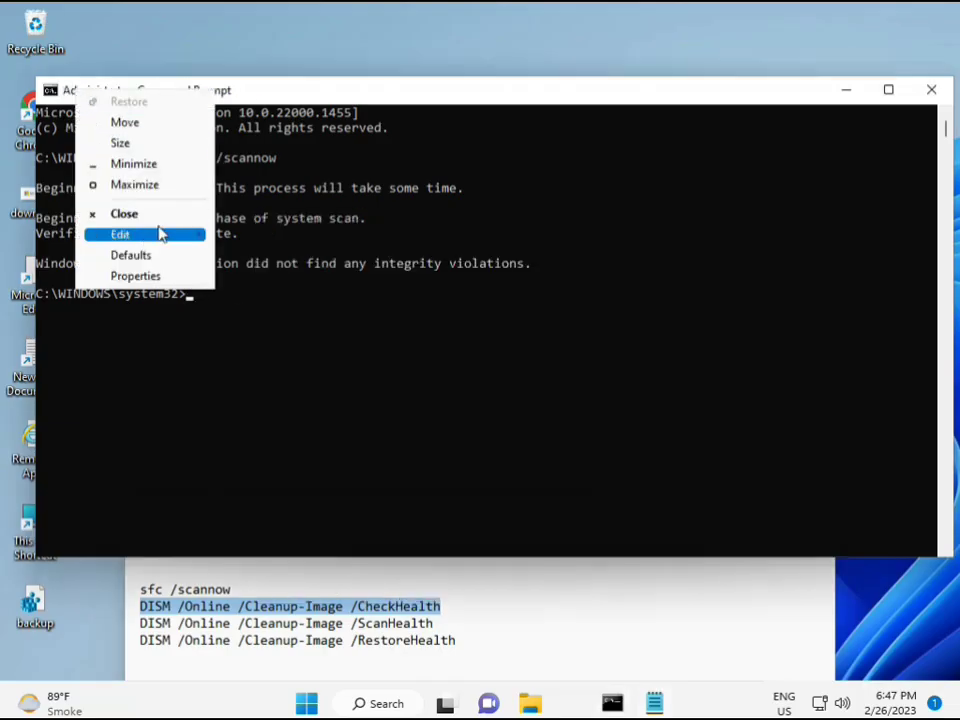
pyautogui.moveTo(162, 234)
pyautogui.click(253, 276)
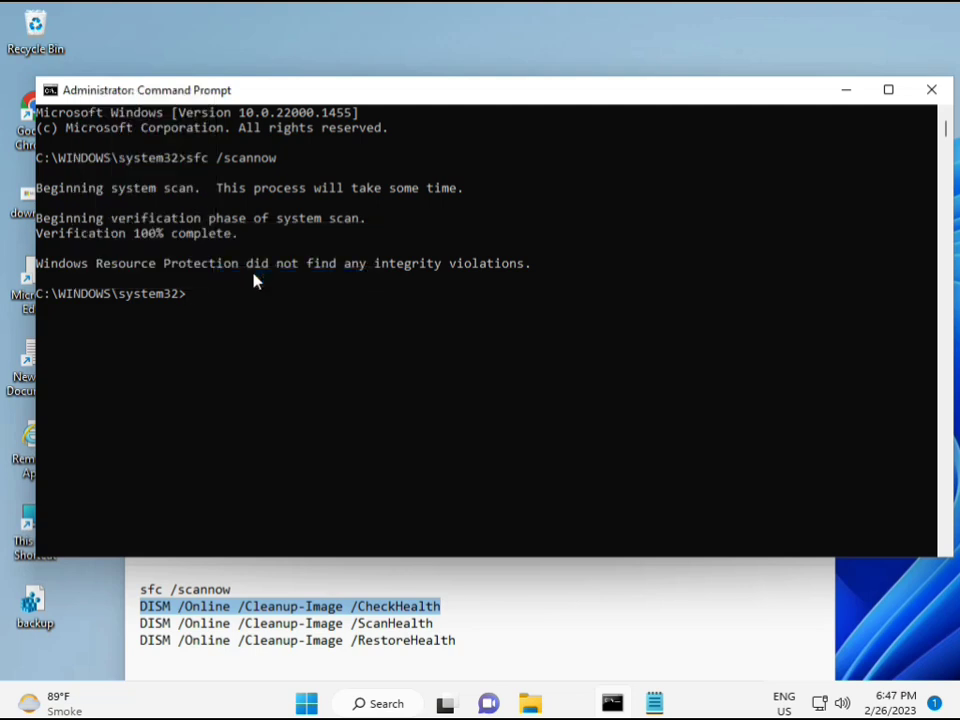
pyautogui.click(195, 296)
pyautogui.press('Return')
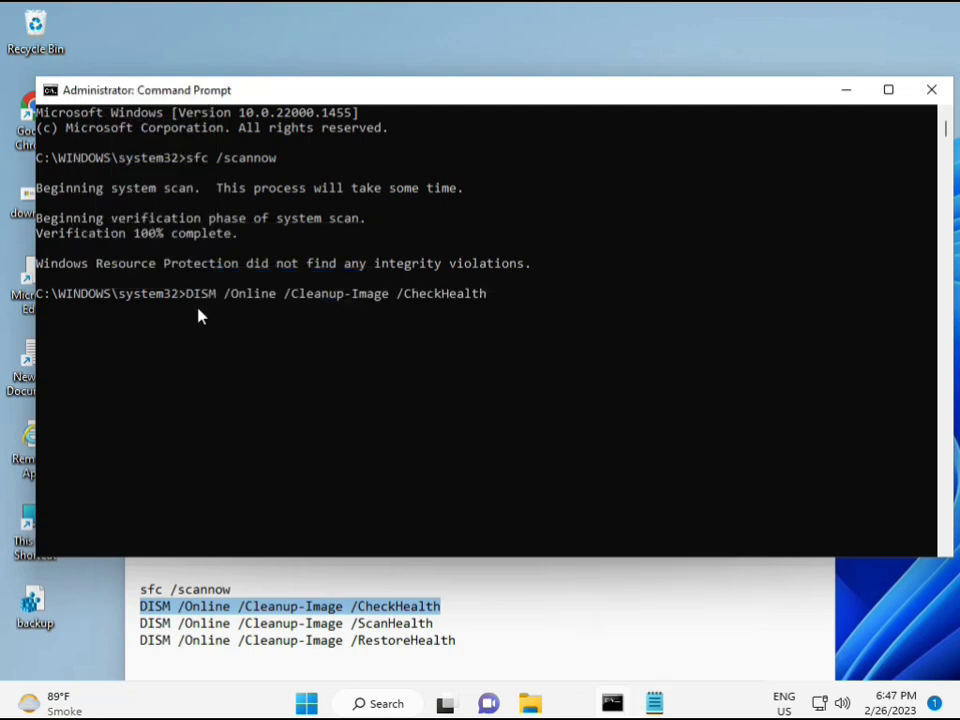
pyautogui.press('Return')
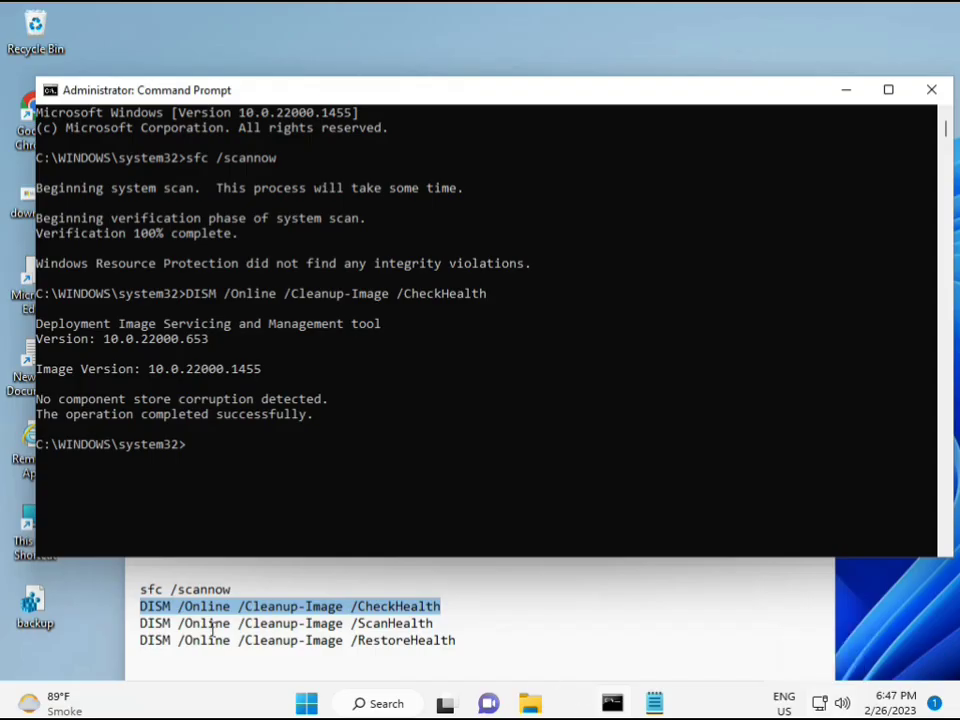
# Step: Copy the line DISM /Online /Cleanup-Image /ScanHealth from the New Text Document in Notepad
pyautogui.click(142, 625)
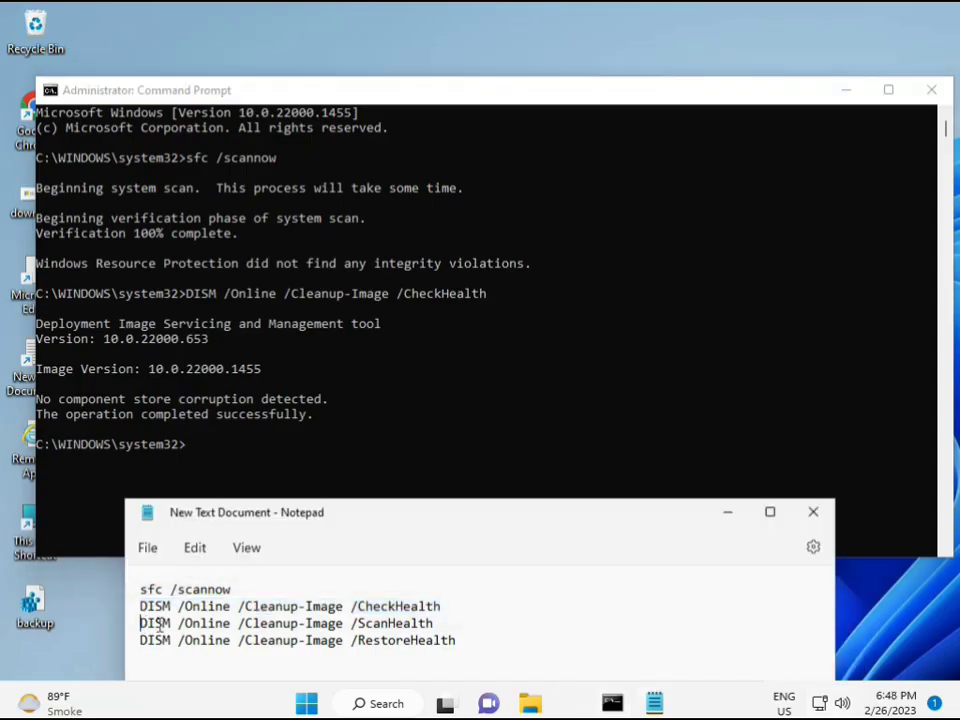
pyautogui.keyDown('shift'); pyautogui.click(454, 624); pyautogui.keyUp('shift')
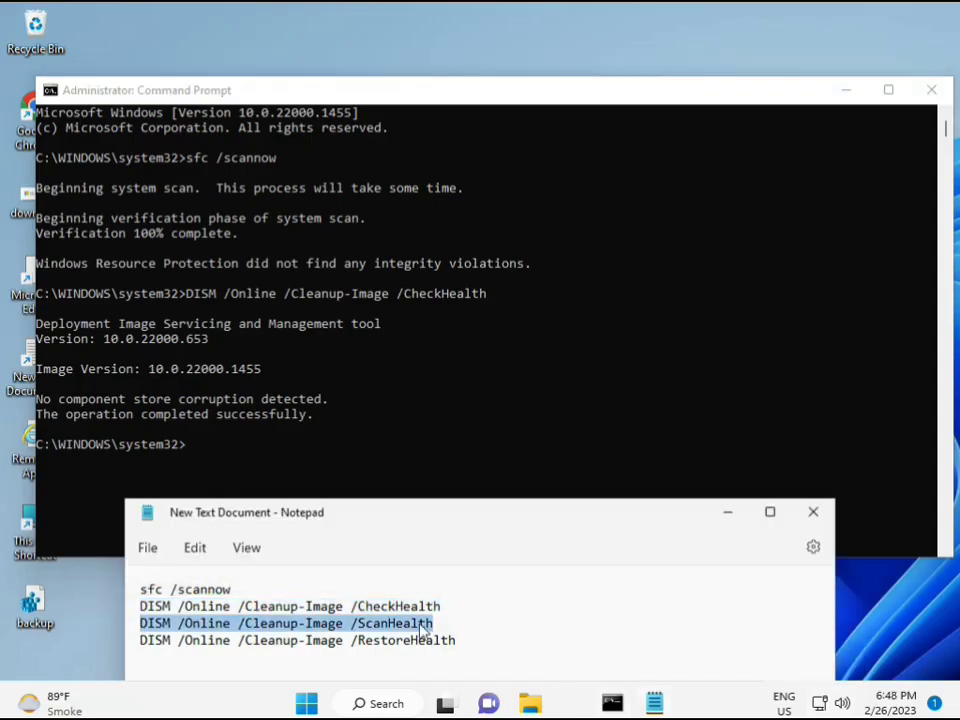
pyautogui.rightClick(424, 622)
pyautogui.click(467, 359)
# Step: Switch to Command Prompt, paste the copied DISM ScanHealth command at the prompt and run it
pyautogui.click(312, 473)
pyautogui.click(190, 448)
pyautogui.rightClick(192, 450)
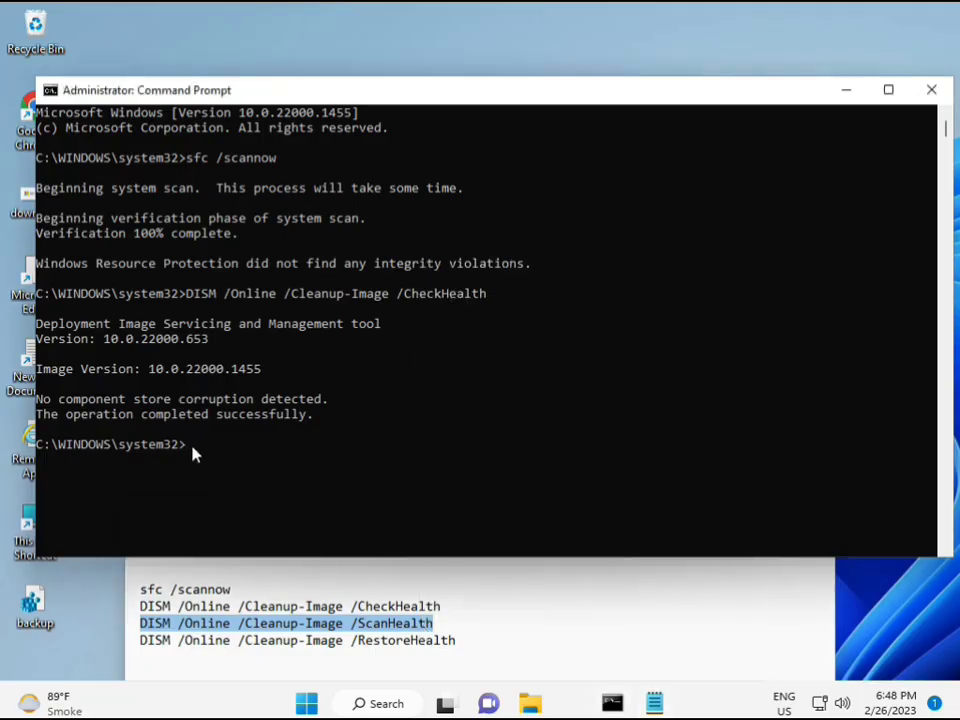
pyautogui.rightClick(194, 453)
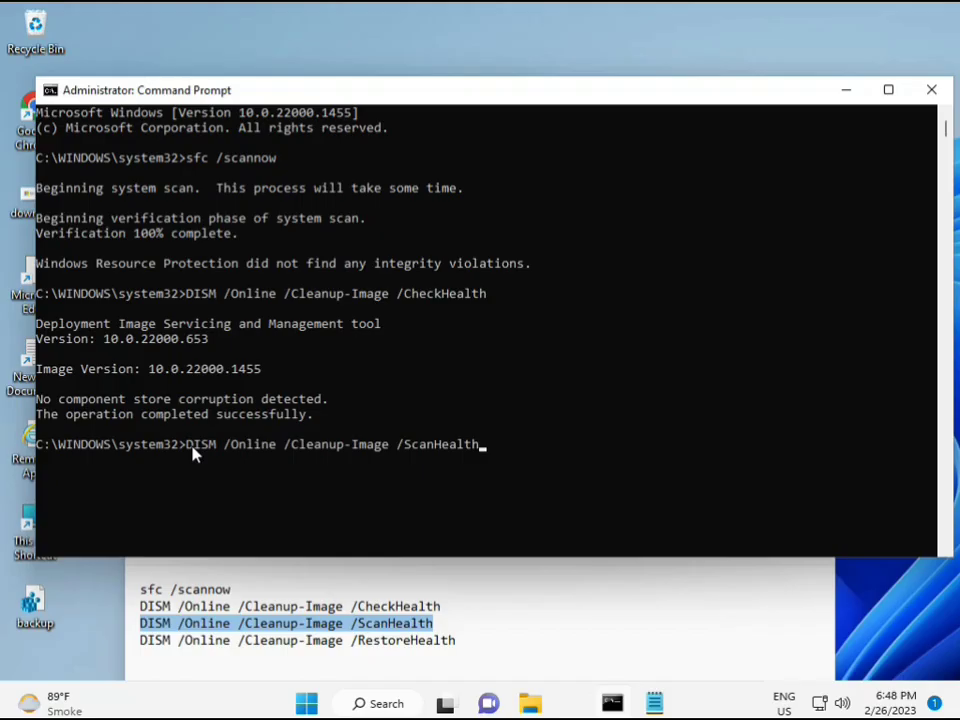
pyautogui.press('Return')
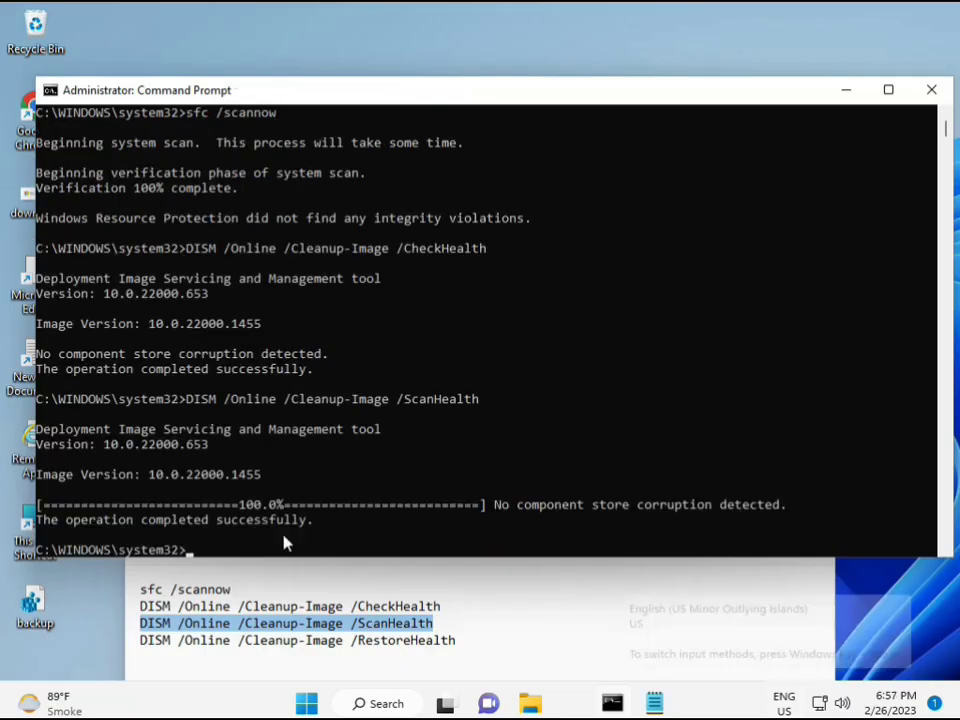
# Step: Copy the line DISM /Online /Cleanup-Image /RestoreHealth from the New Text Document in Notepad
pyautogui.moveTo(209, 520); pyautogui.dragTo(313, 521)
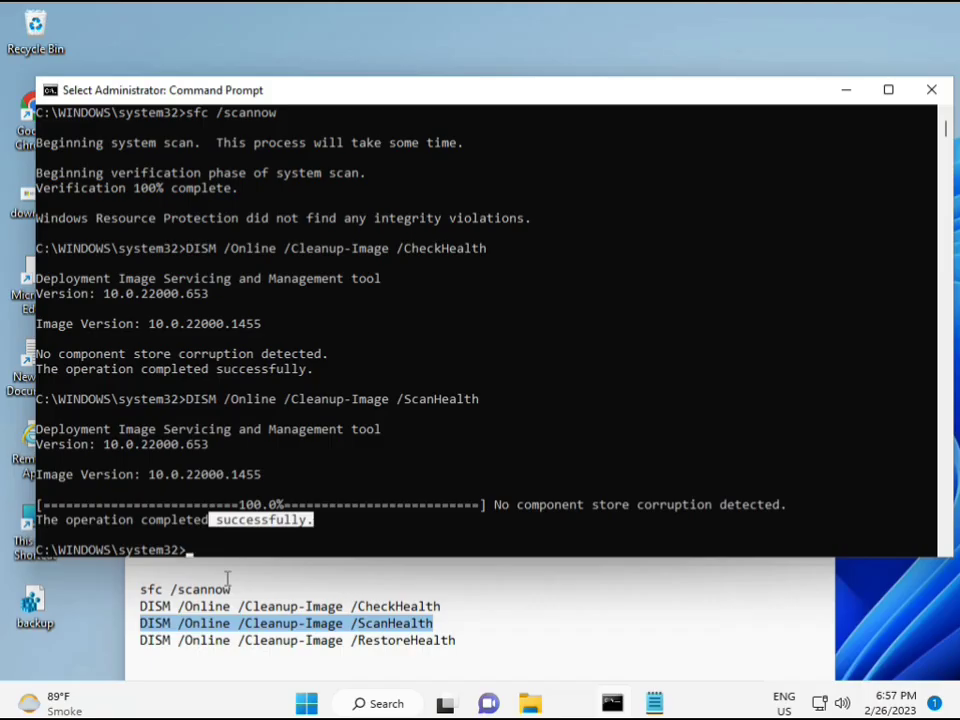
pyautogui.tripleClick(228, 640)
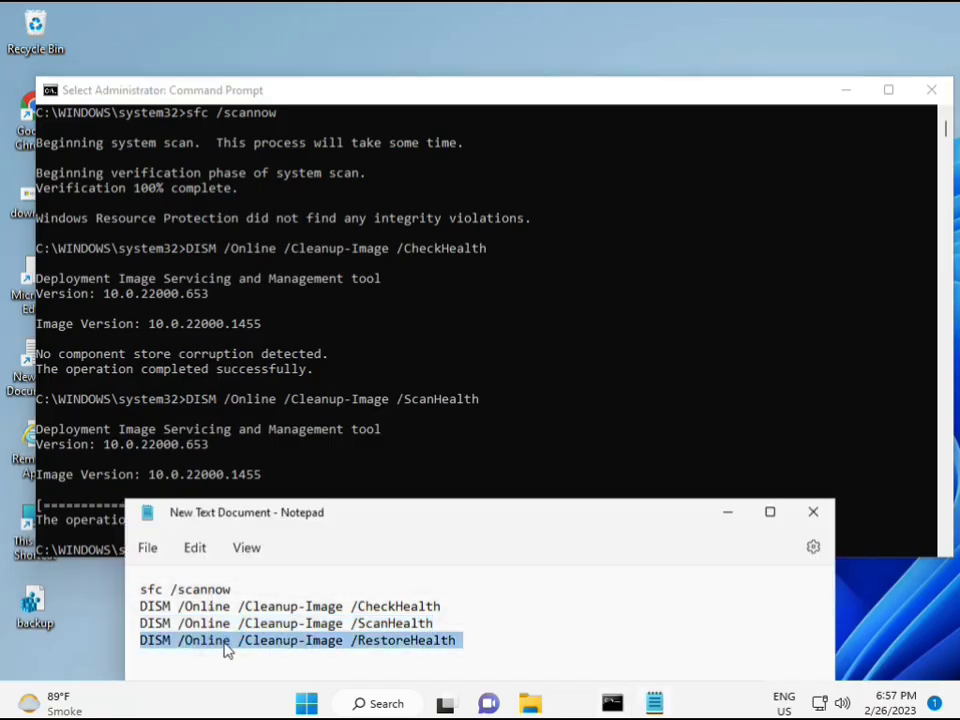
pyautogui.rightClick(226, 648)
pyautogui.click(289, 377)
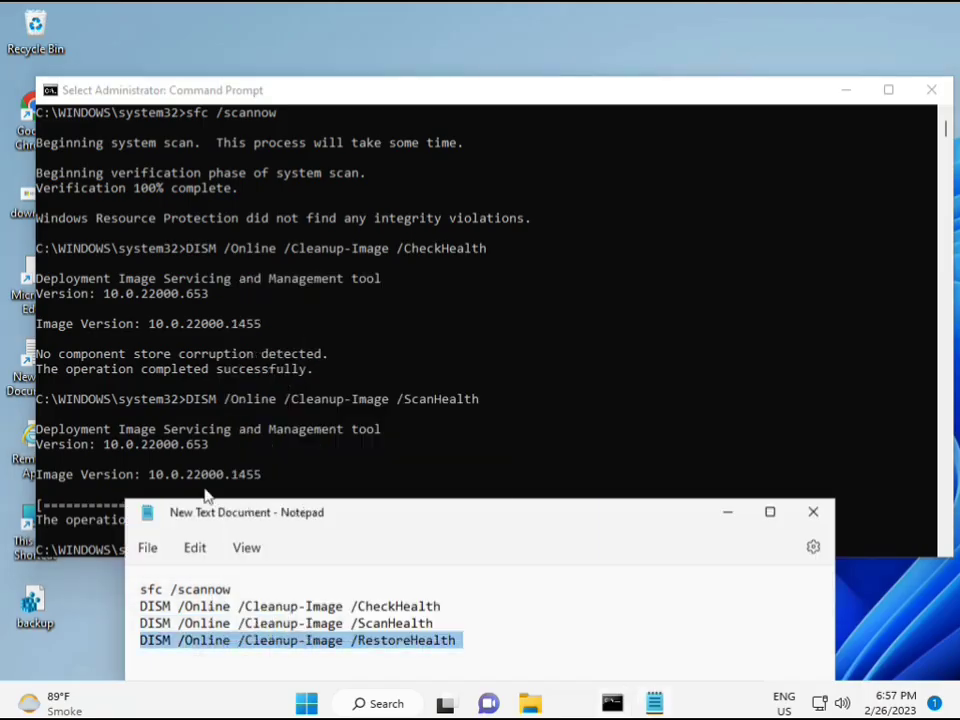
# Step: Switch to Command Prompt, paste the copied DISM RestoreHealth command at the prompt and run it
pyautogui.click(268, 490)
pyautogui.click(190, 557)
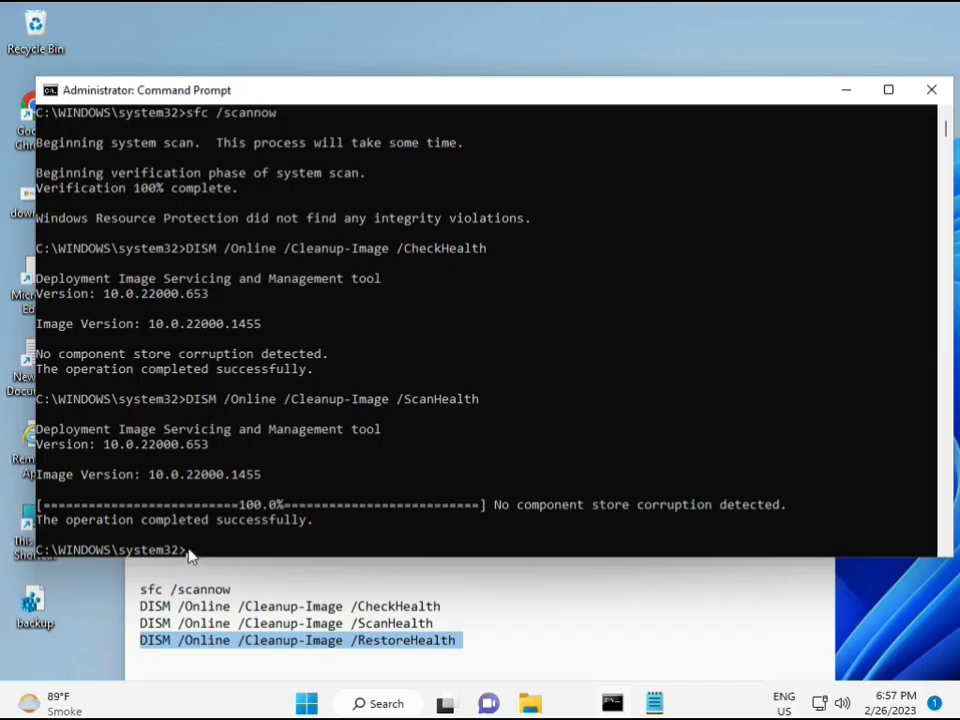
pyautogui.click(188, 557)
pyautogui.click(188, 557)
pyautogui.rightClick(190, 557)
pyautogui.scroll(-6, 585, 454)
pyautogui.scroll(-3, 568, 454)
pyautogui.scroll(7, 568, 454)
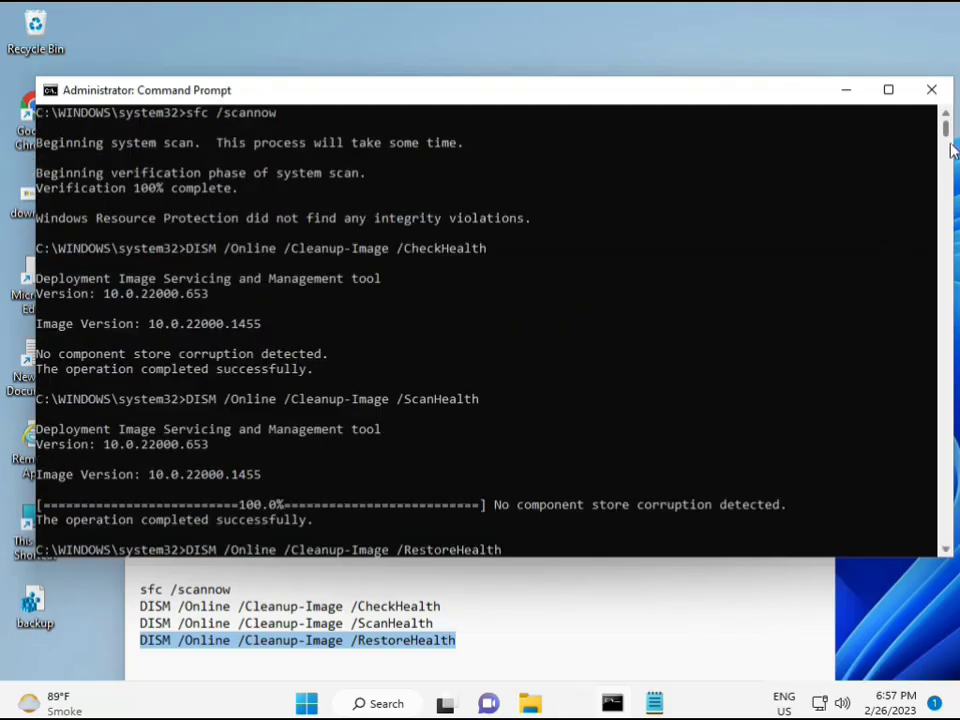
pyautogui.moveTo(946, 129)
pyautogui.mouseDown()
pyautogui.moveTo(948, 143)
pyautogui.moveTo(947, 133)
pyautogui.mouseUp()
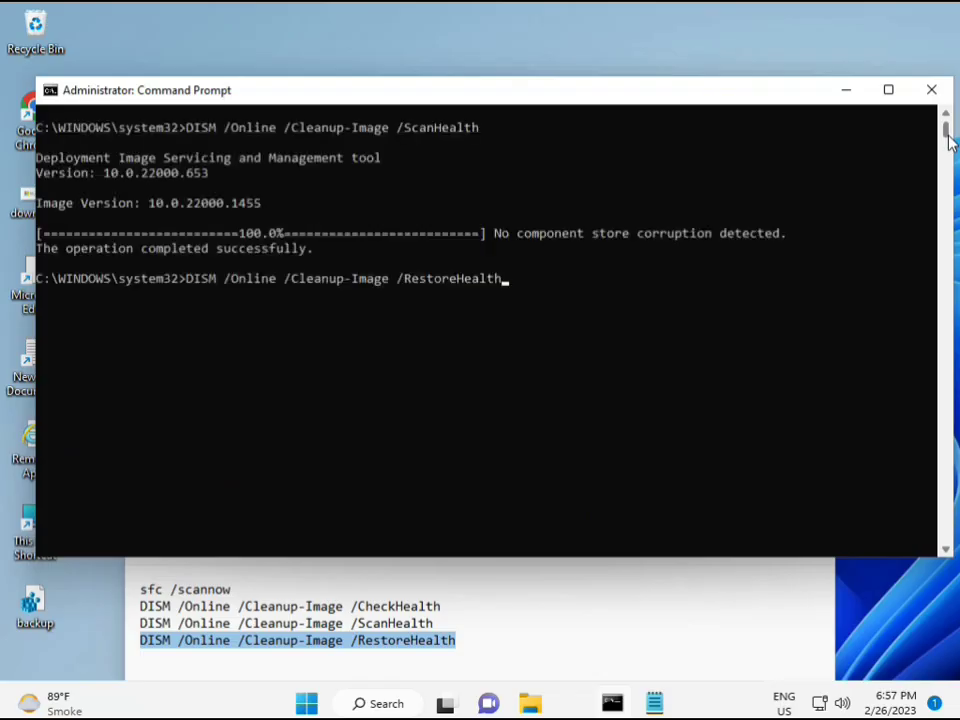
pyautogui.click(191, 281)
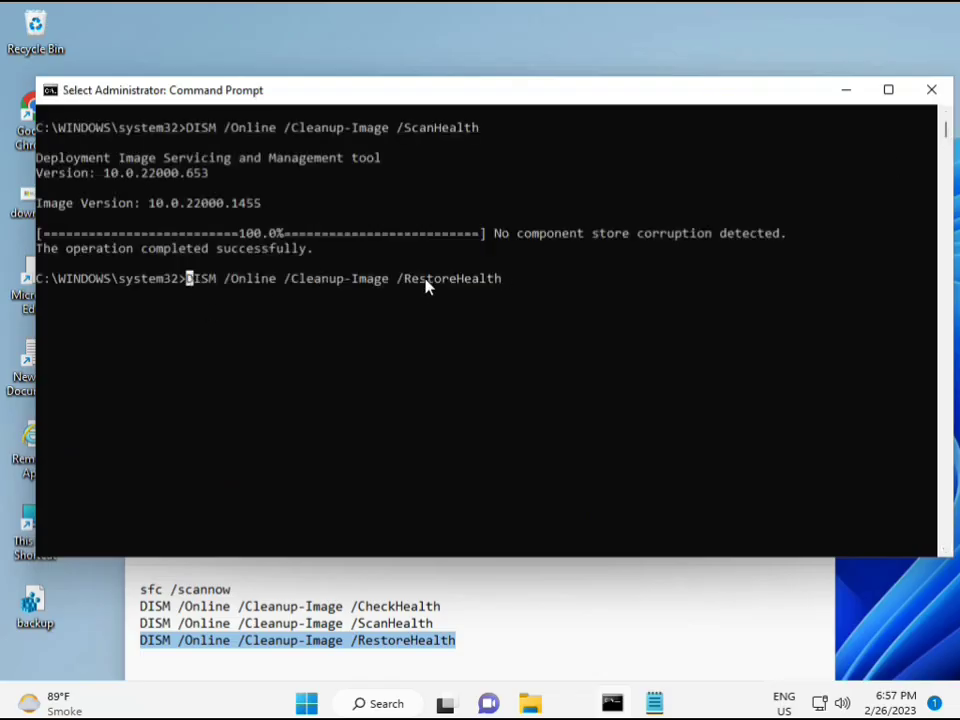
pyautogui.press('Escape')
pyautogui.press('Return')
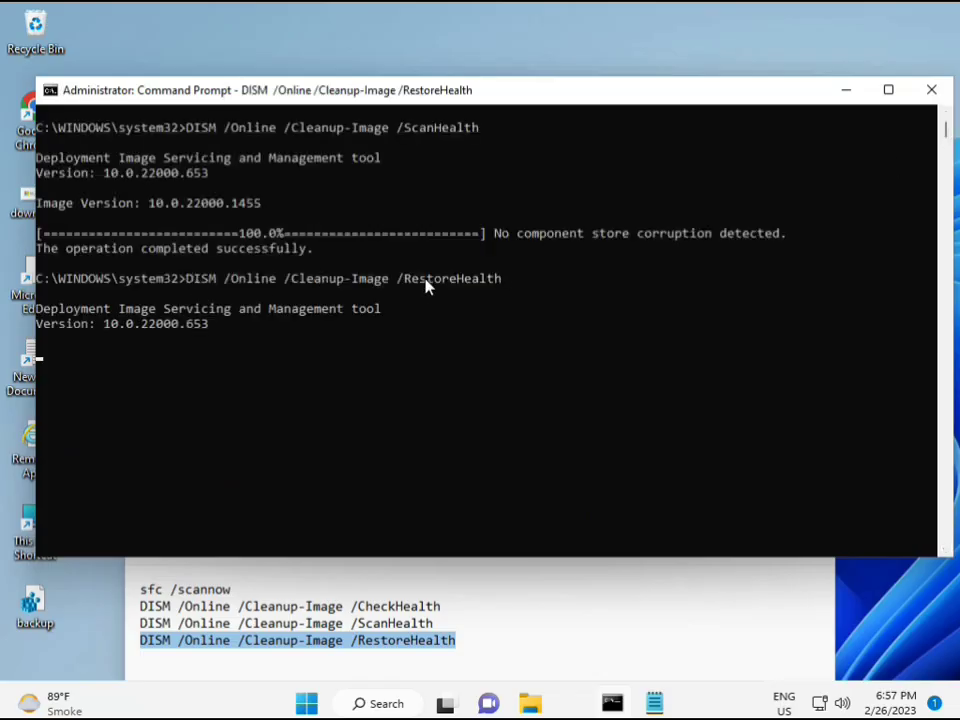